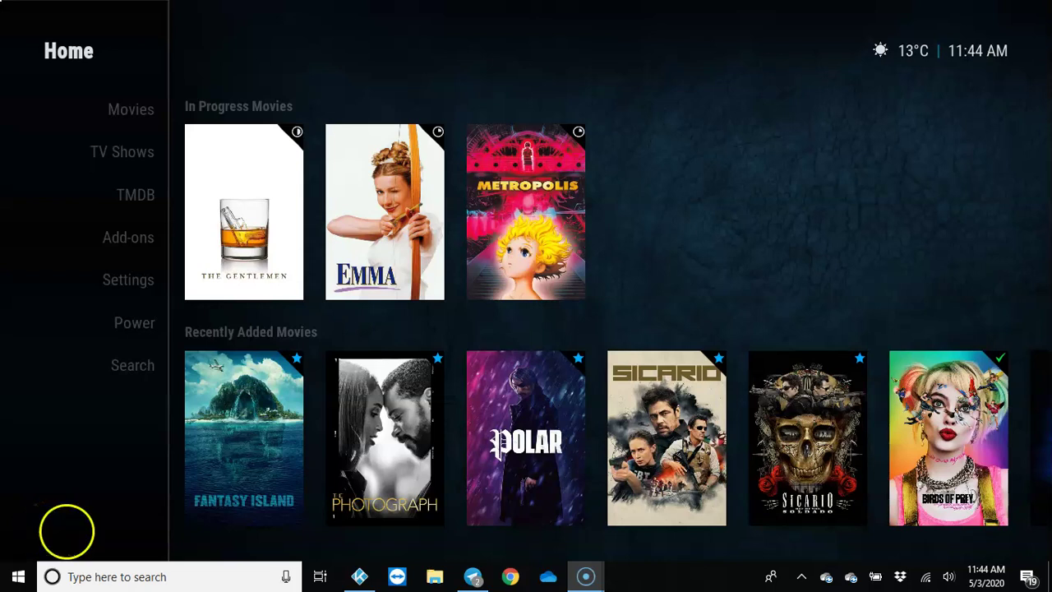
# Switch to Kodi and look through the Movies home rows, from In Progress Movies down to Install from Repository
pyautogui.click(359, 578)
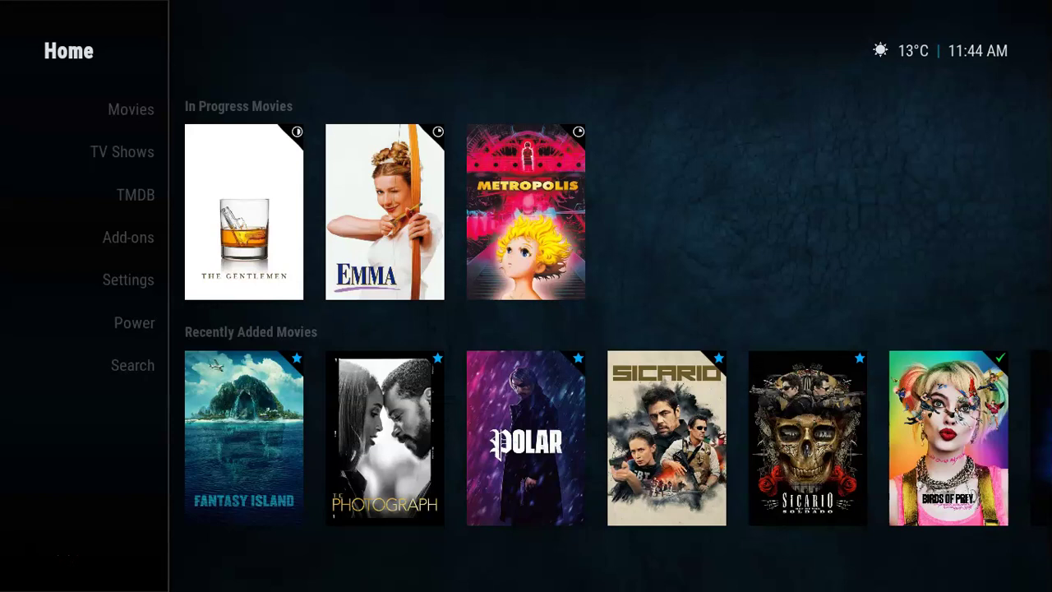
pyautogui.click(123, 109)
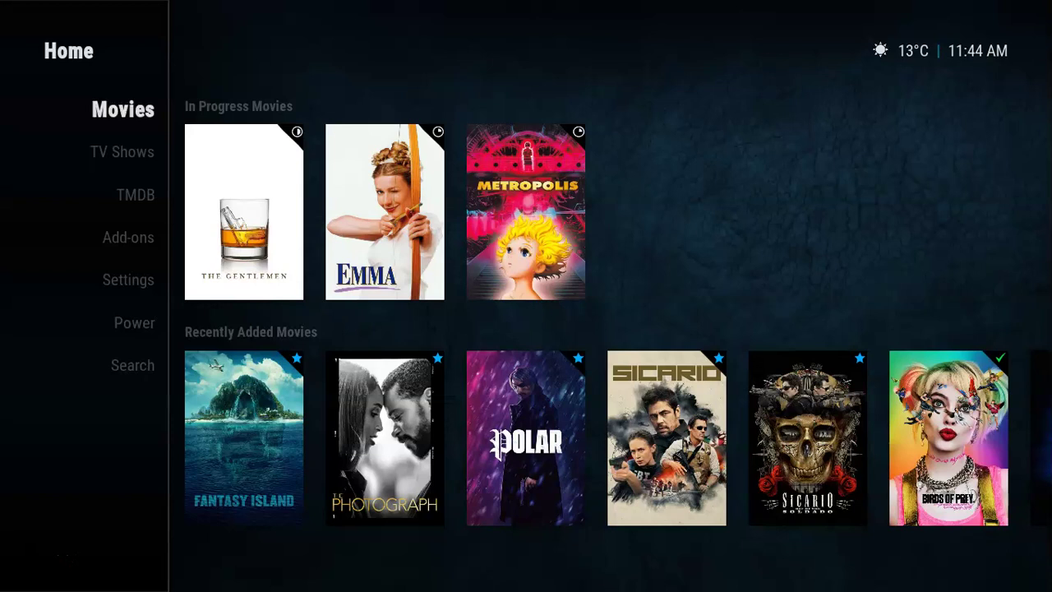
pyautogui.press('Right')
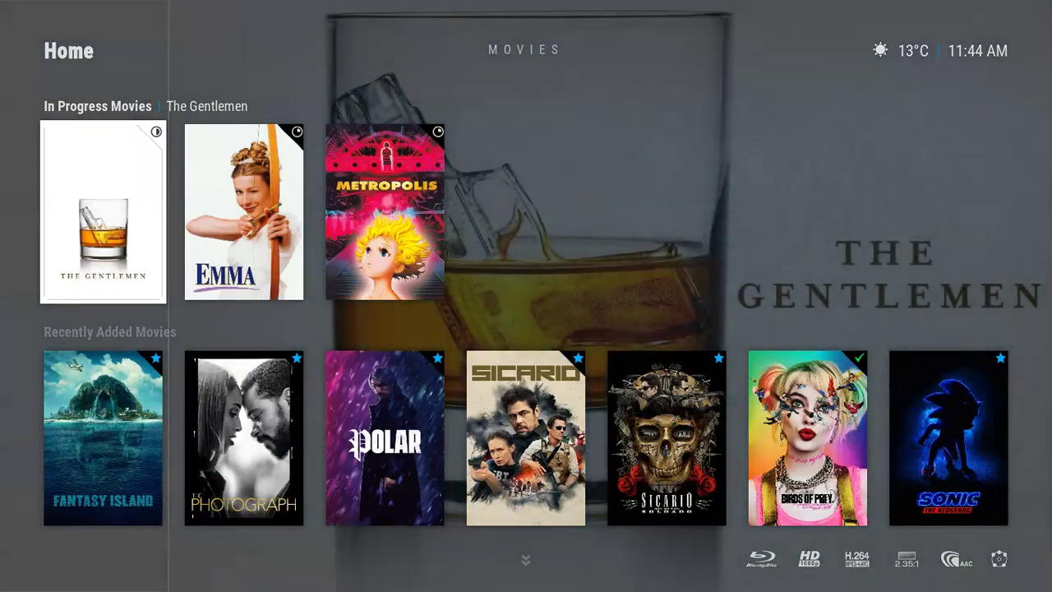
pyautogui.press('Down')
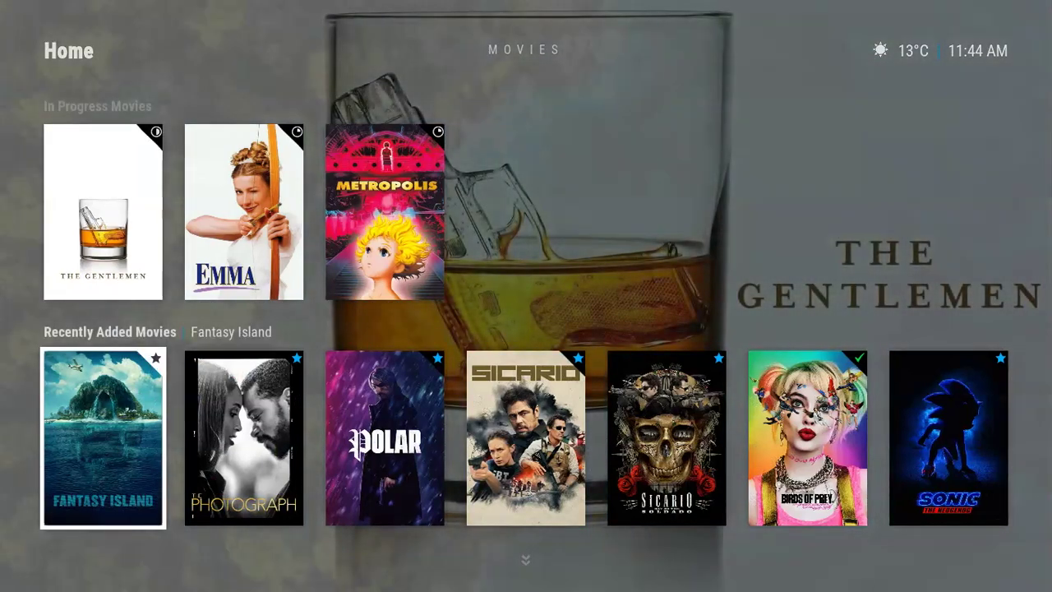
pyautogui.press('Up')
pyautogui.press('Down')
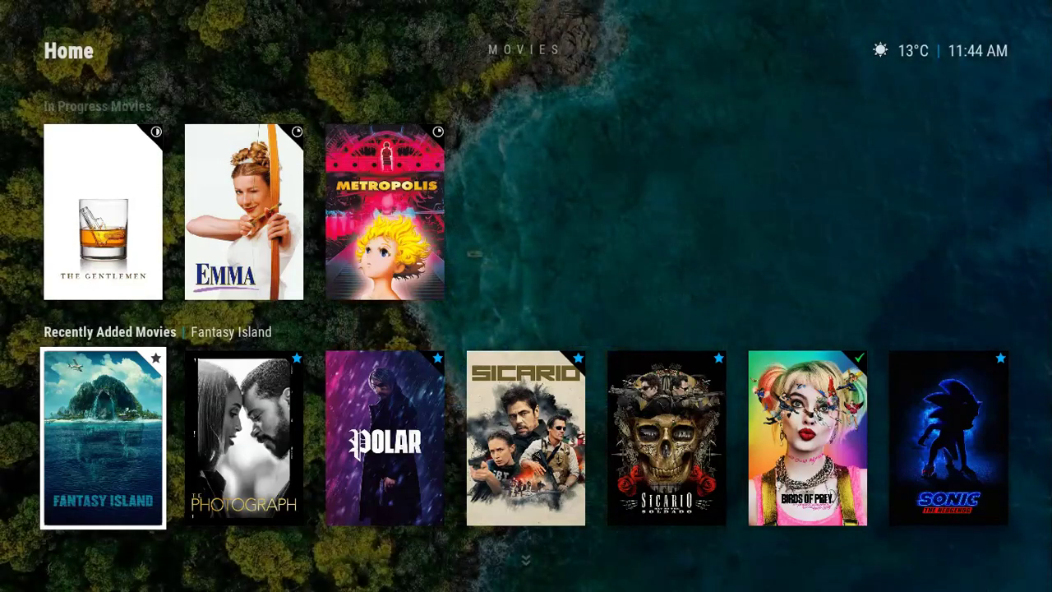
pyautogui.press('Down')
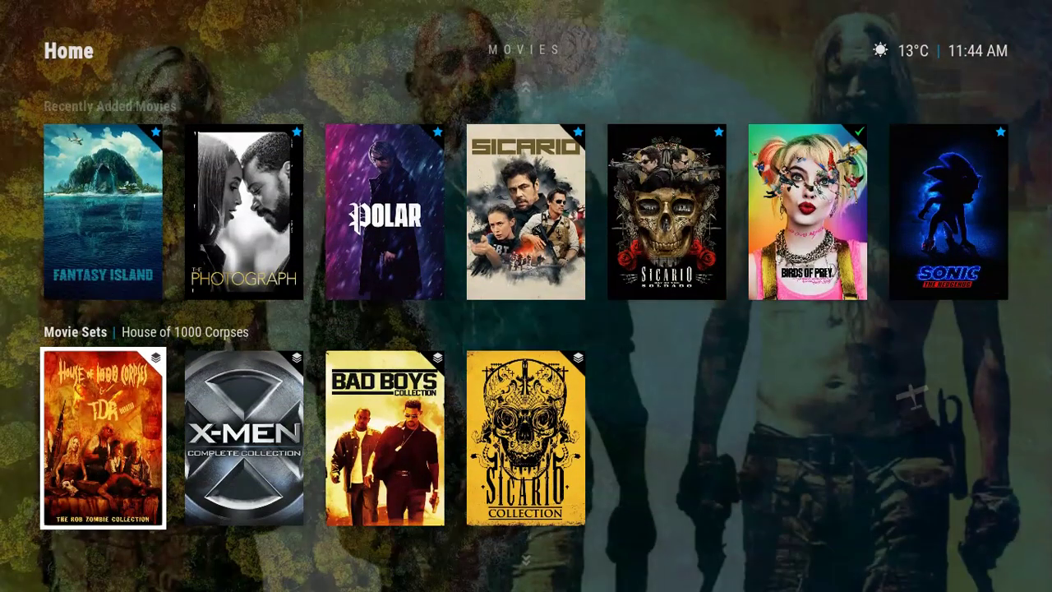
pyautogui.press('Down')
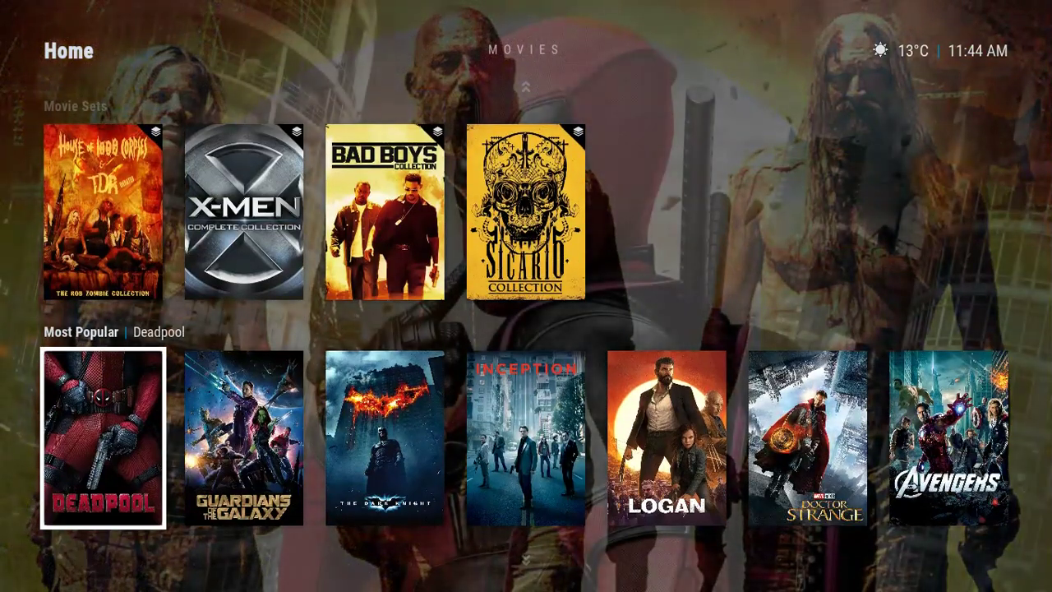
pyautogui.press('Down')
pyautogui.press('Up')
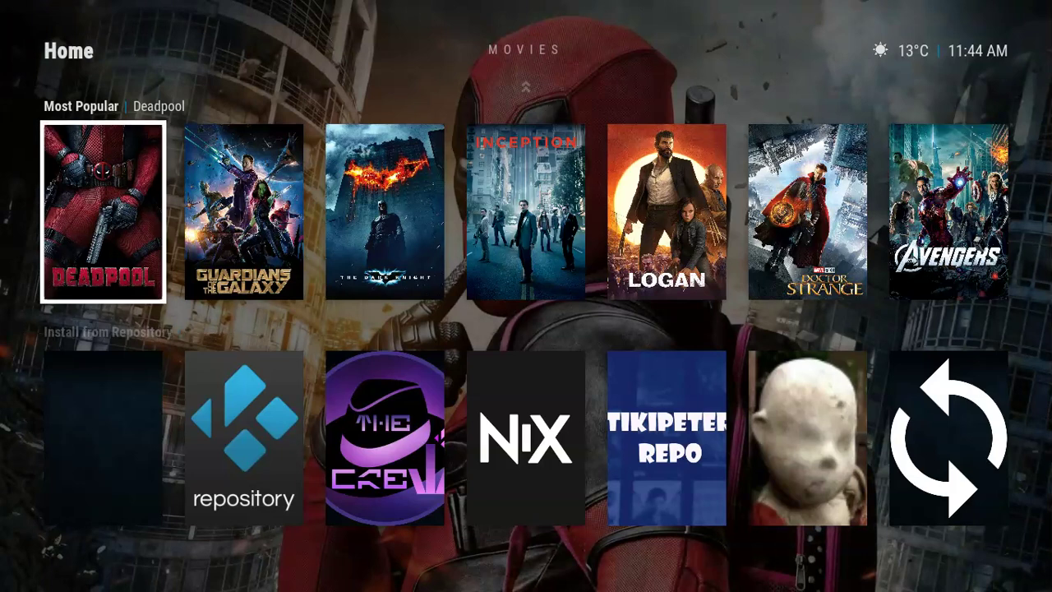
pyautogui.press('Up')
pyautogui.press('Down')
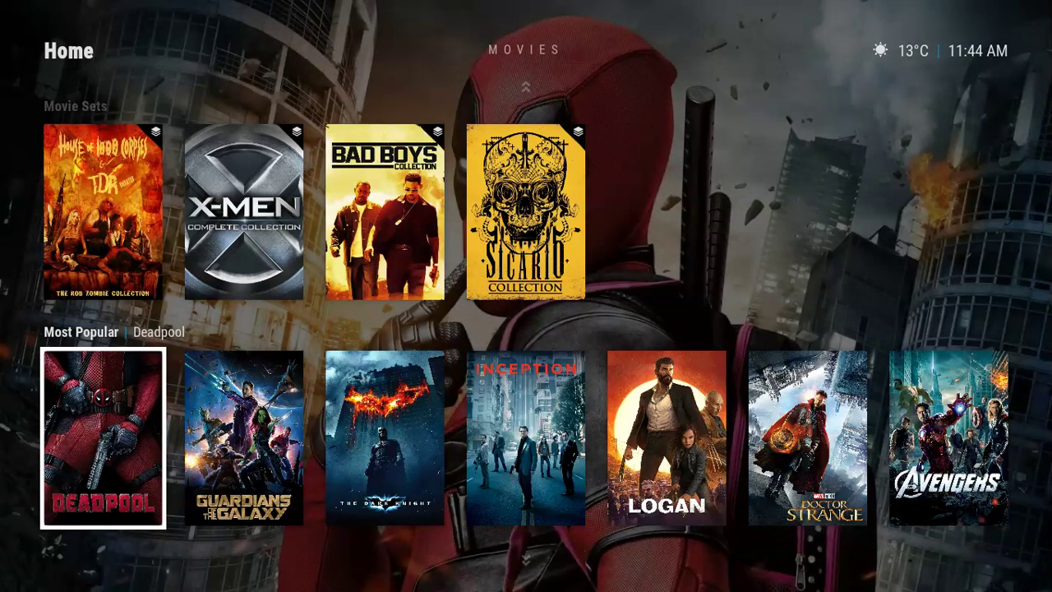
# Look through the TV Shows home rows, including Popular, Trending and Recently Added Episodes
pyautogui.press('Left')
pyautogui.press('Down')
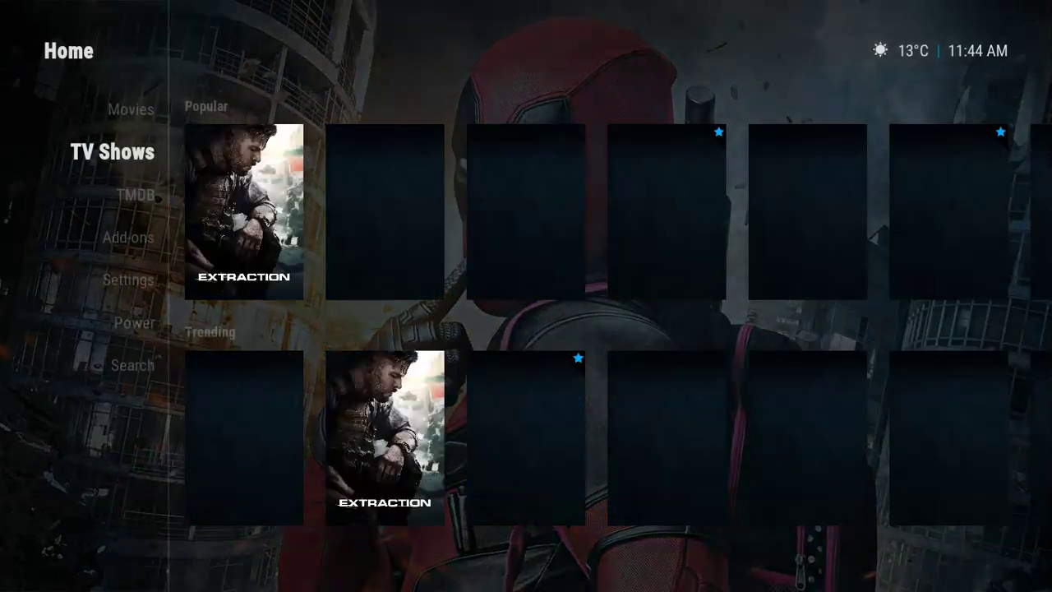
pyautogui.press('Right')
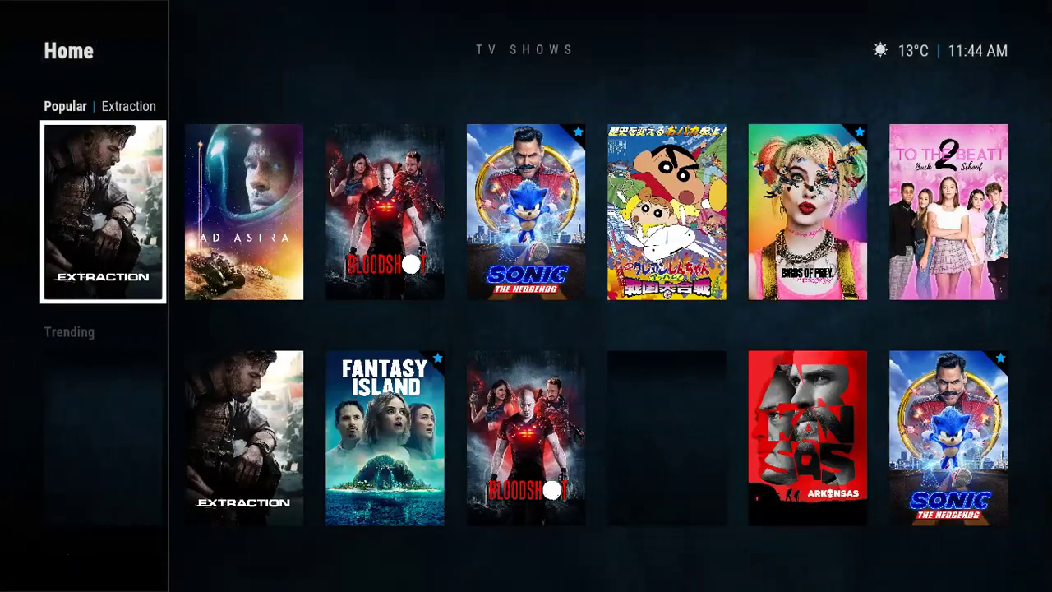
pyautogui.press('Up')
pyautogui.press('Up')
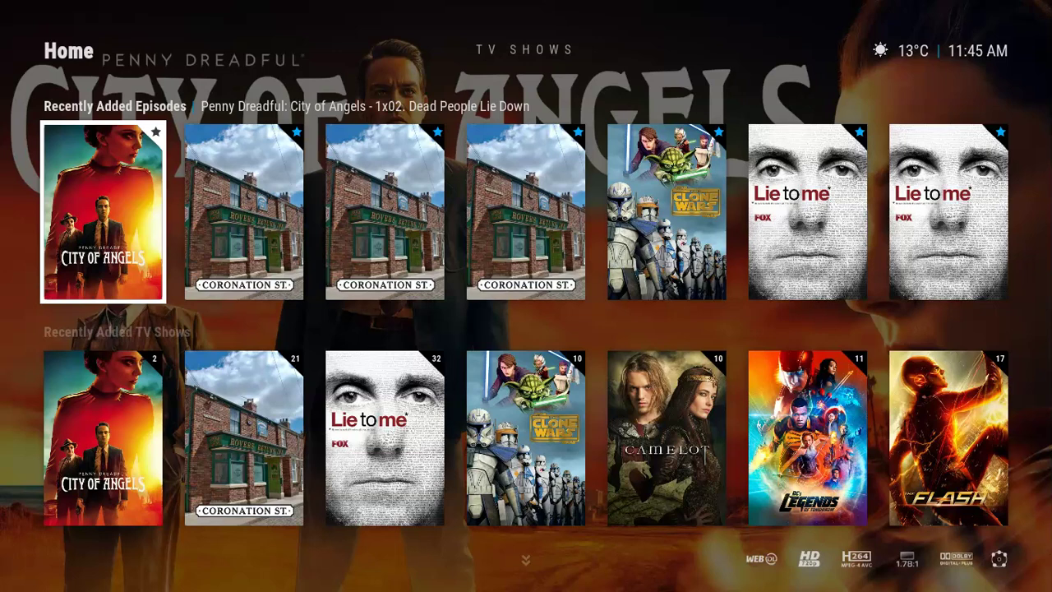
pyautogui.press('Left')
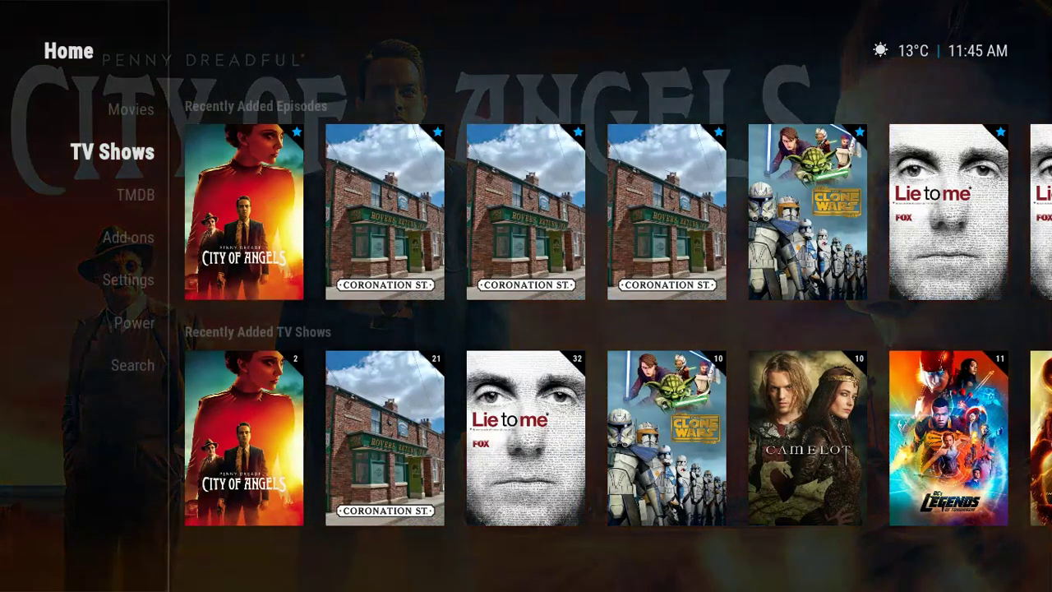
# Examine the Movies submenu entries from Fen Movies through The Crew Movies and return to the main menu
pyautogui.press('Down')
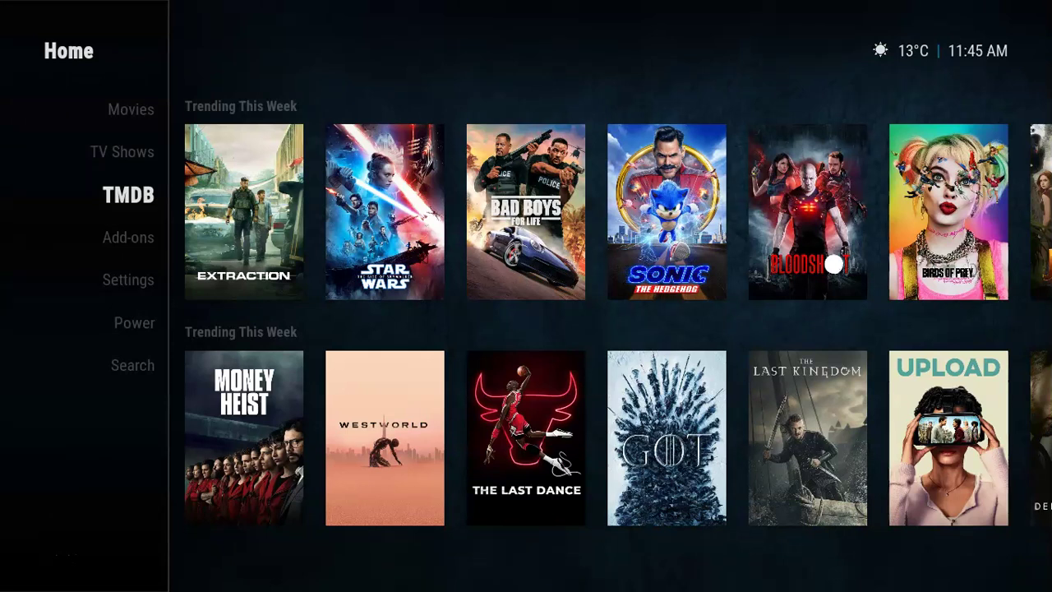
pyautogui.press('Up')
pyautogui.press('Up')
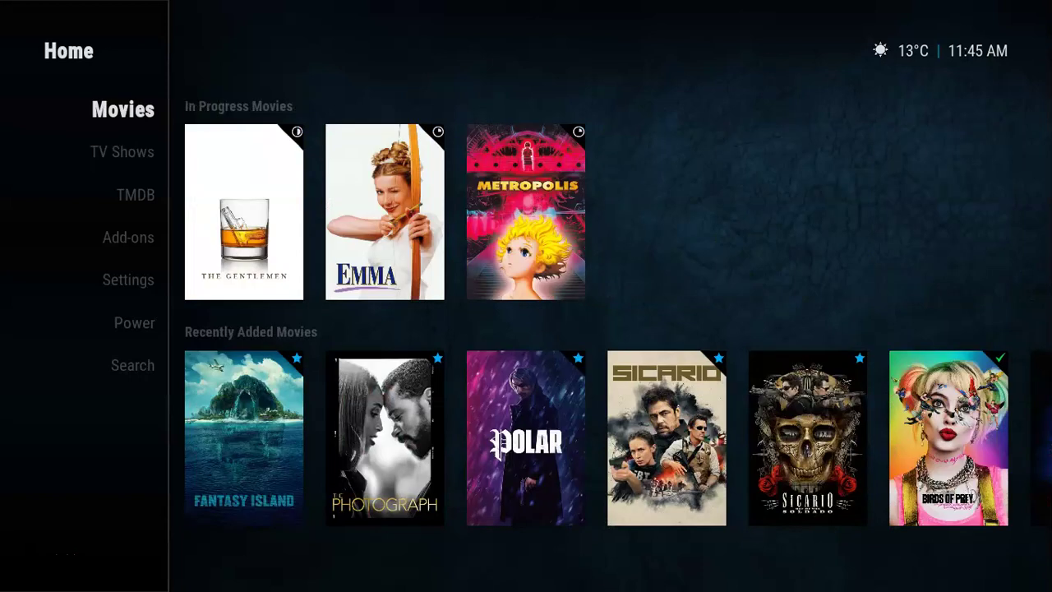
pyautogui.press('Right')
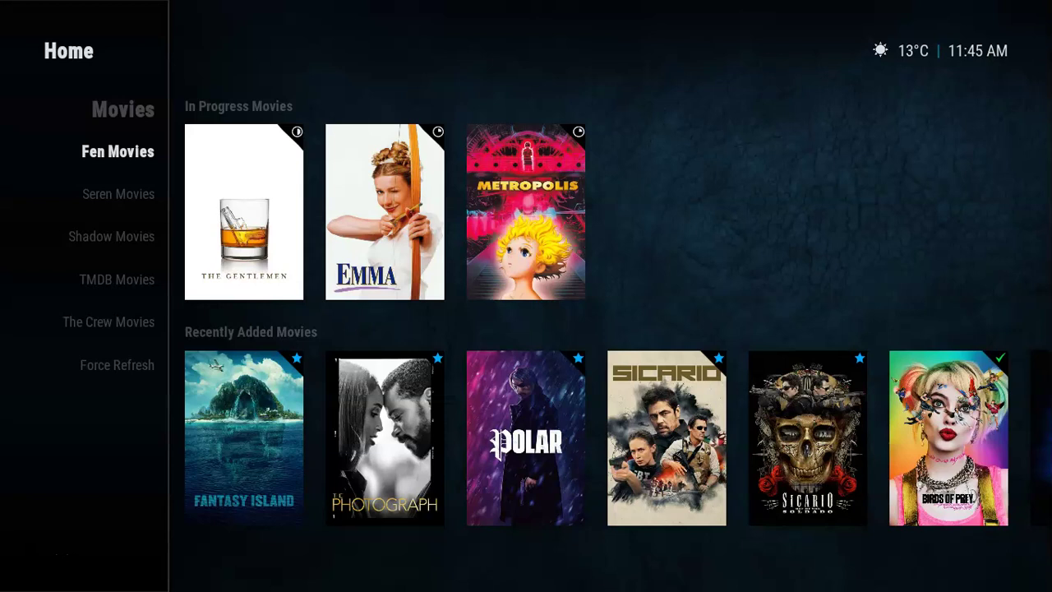
pyautogui.press('Down')
pyautogui.press('Down')
pyautogui.press('Down')
pyautogui.press('Down')
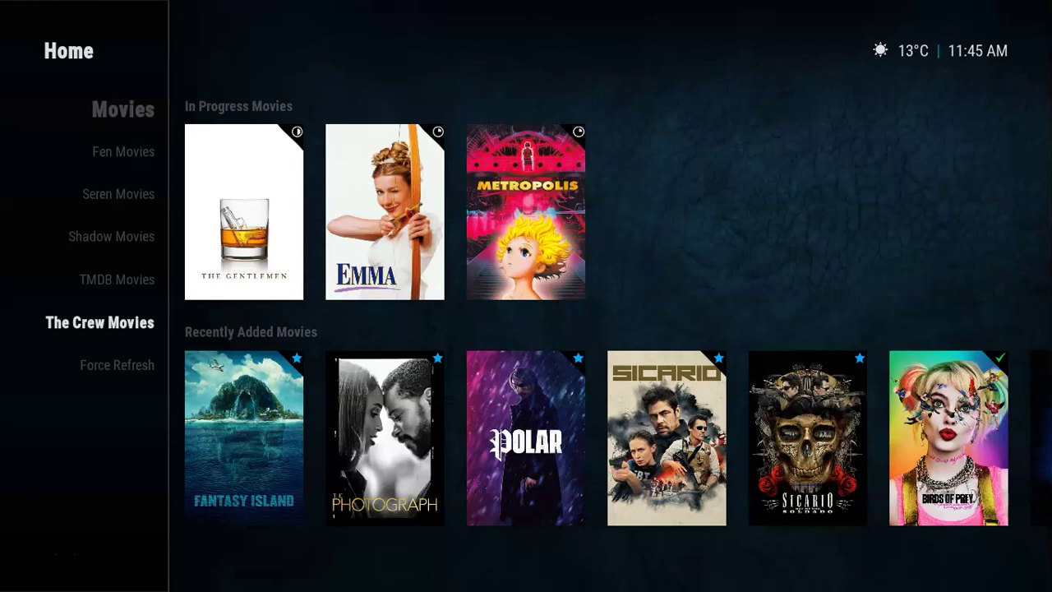
pyautogui.press('Up')
pyautogui.press('Up')
pyautogui.press('Up')
pyautogui.press('Up')
pyautogui.press('Up')
pyautogui.press('Return')
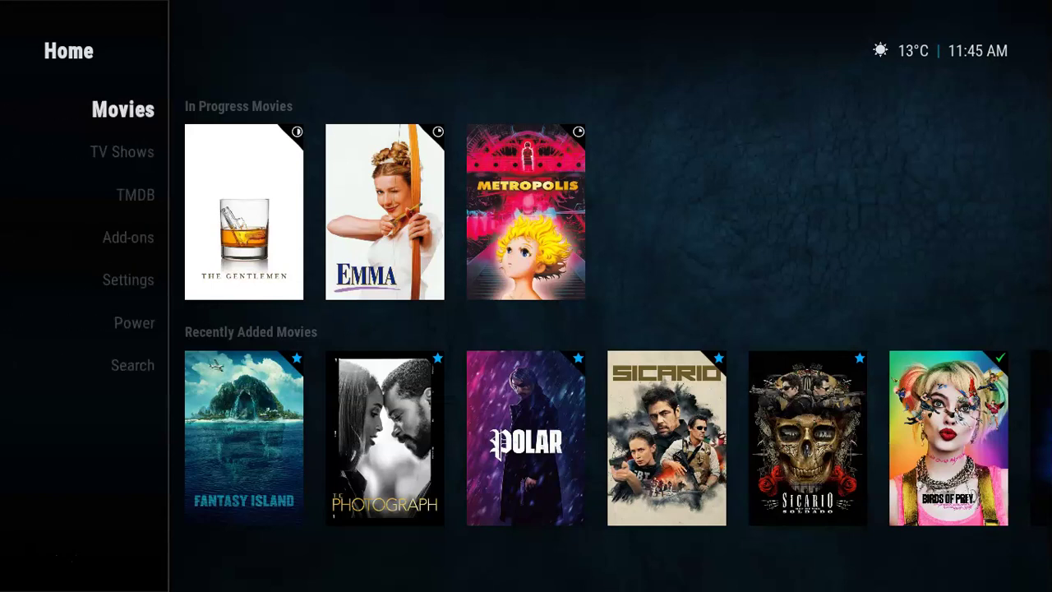
# View the TV Shows and TMDB submenus in turn, returning to the main menu after each
pyautogui.press('Down')
pyautogui.press('Return')
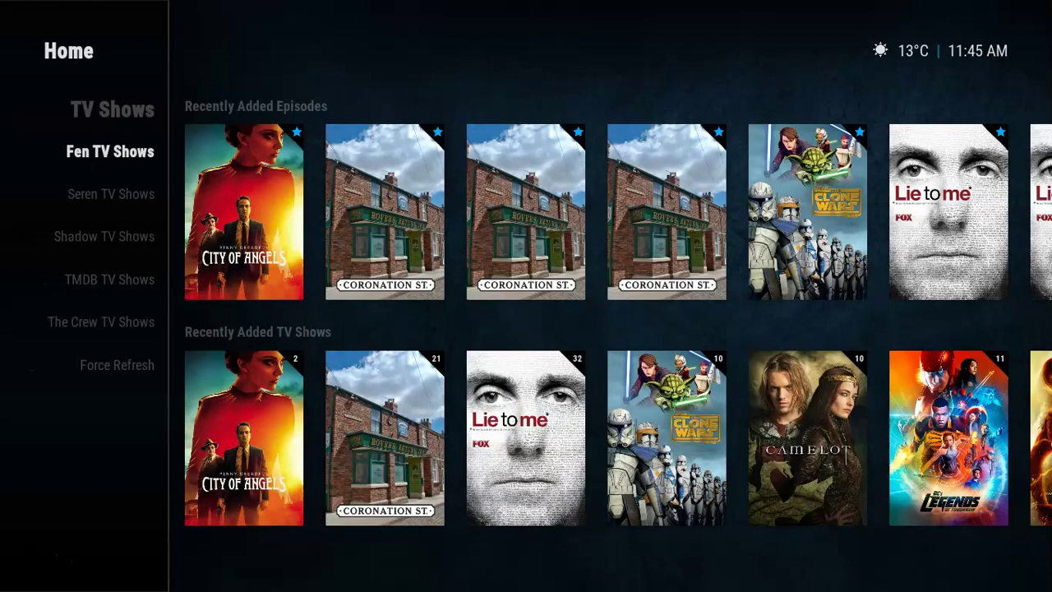
pyautogui.press('BackSpace')
pyautogui.press('Down')
pyautogui.press('Return')
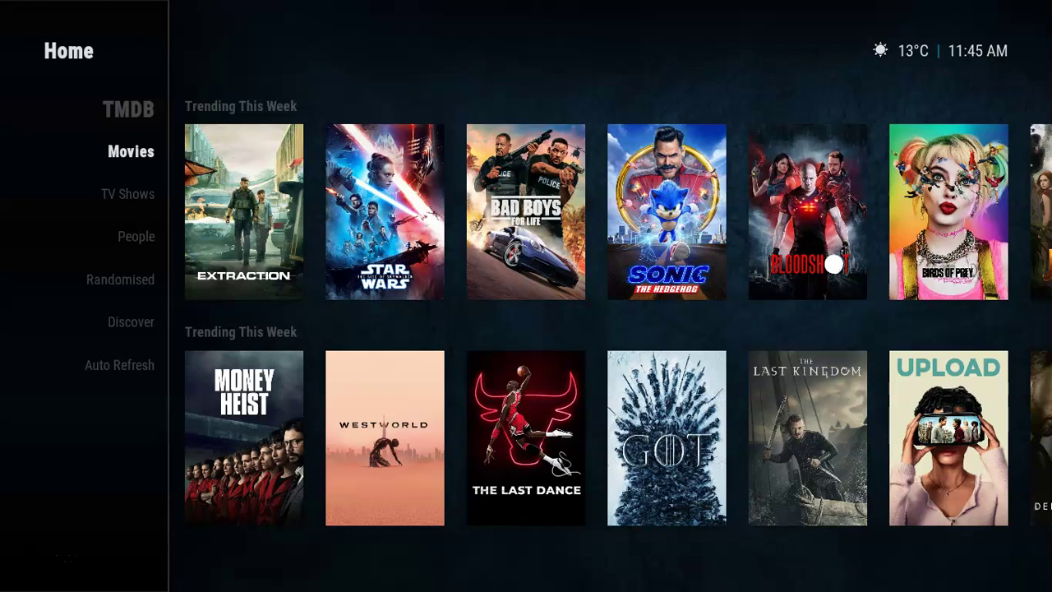
pyautogui.press('BackSpace')
# Examine the entries of the Add-ons submenu from Add-ons through Weather and return to its first entry
pyautogui.press('Down')
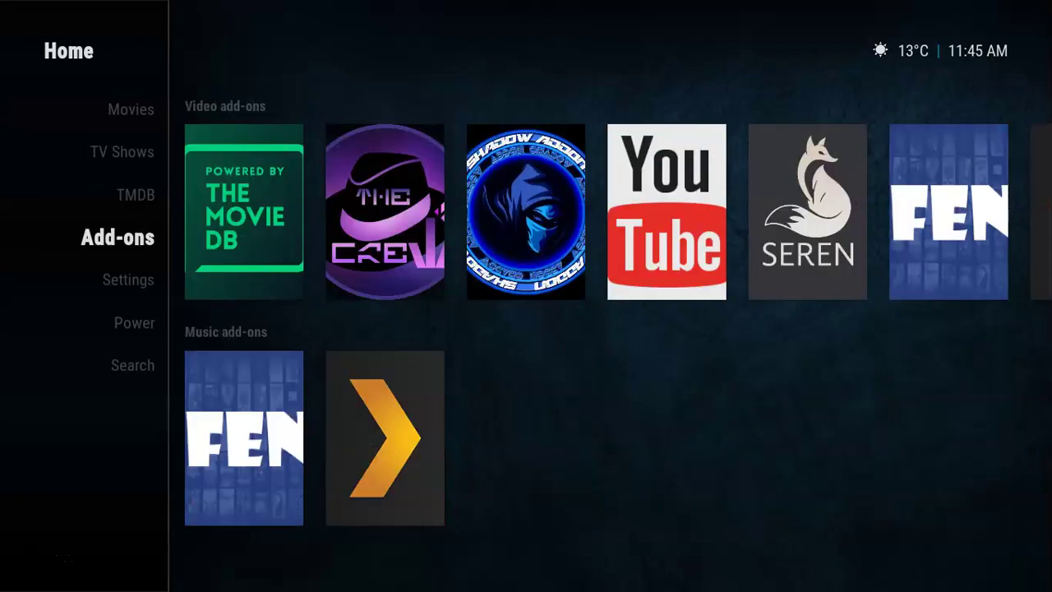
pyautogui.press('Return')
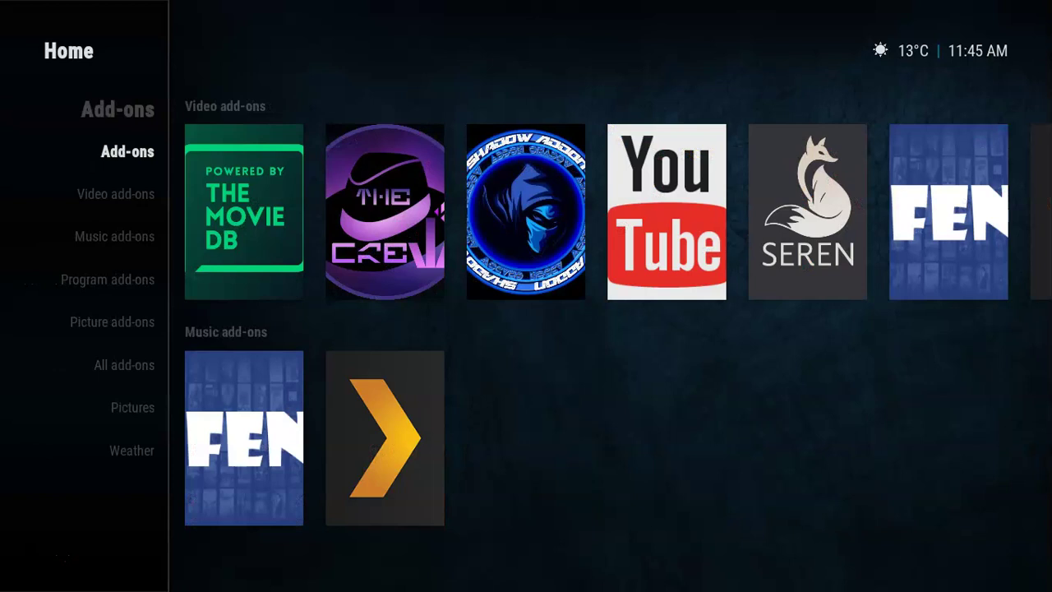
pyautogui.press('Down')
pyautogui.press('Down')
pyautogui.press('Down')
pyautogui.press('Down')
pyautogui.press('Down')
pyautogui.press('Down')
pyautogui.press('Down')
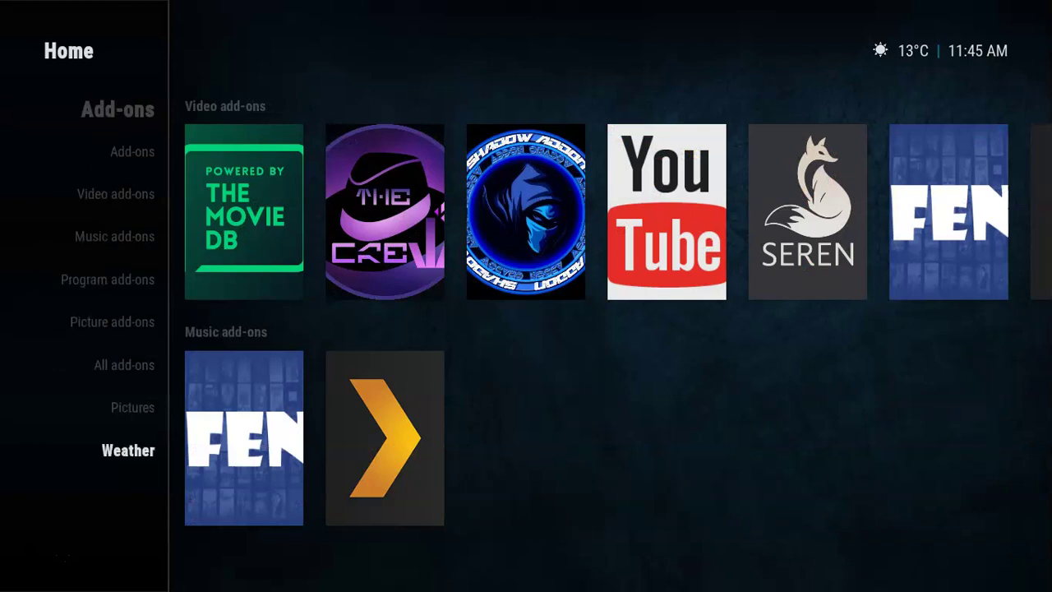
pyautogui.press('Up')
pyautogui.press('Up')
pyautogui.press('Up')
pyautogui.press('Up')
pyautogui.press('Up')
pyautogui.press('Up')
pyautogui.press('Up')
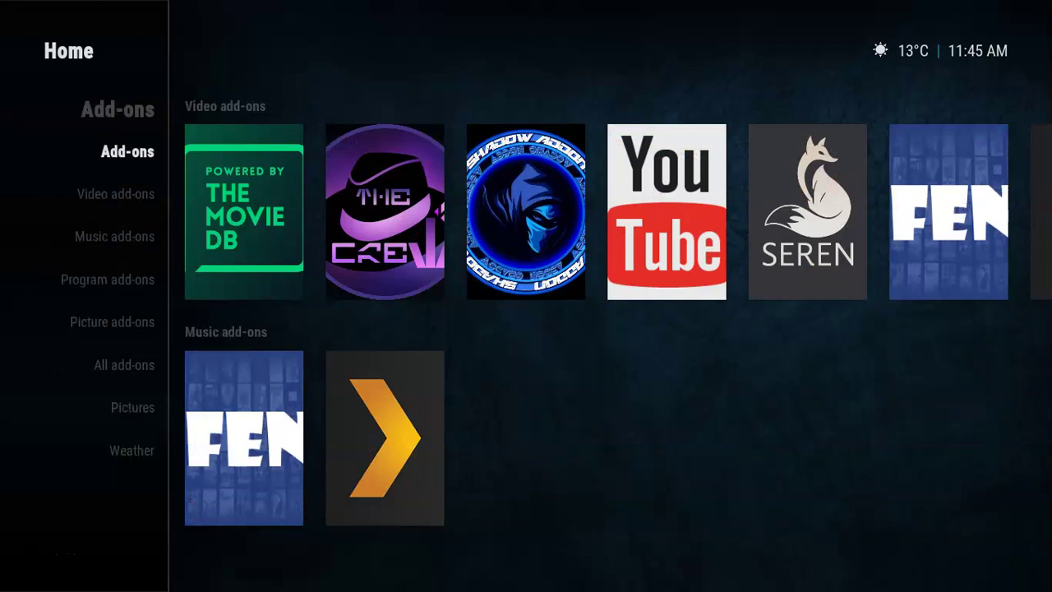
# View the add-on browser from the Add-ons submenu and return to the main menu
pyautogui.press('Return')
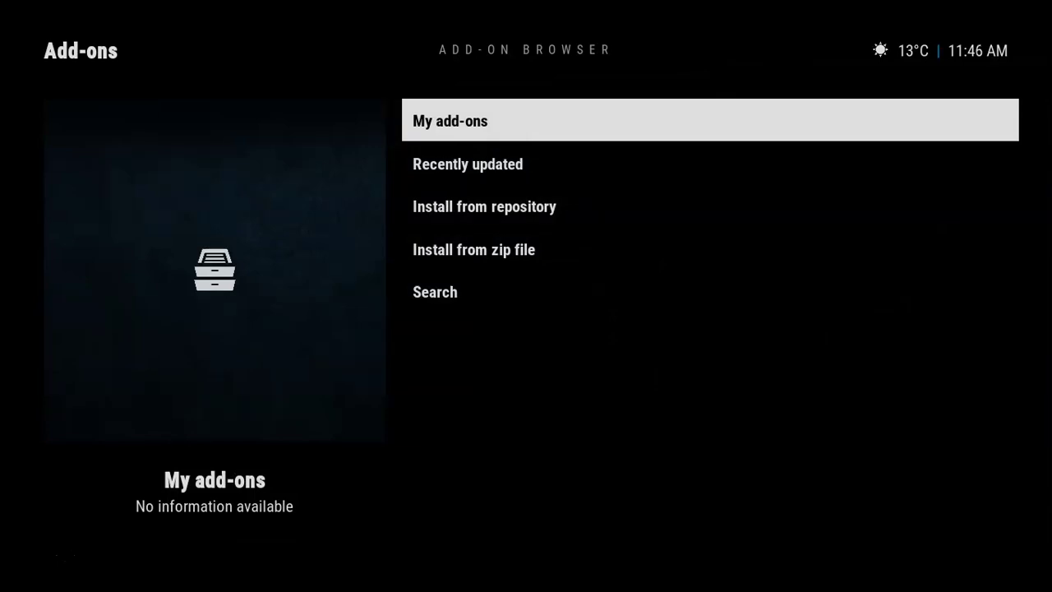
pyautogui.press('BackSpace')
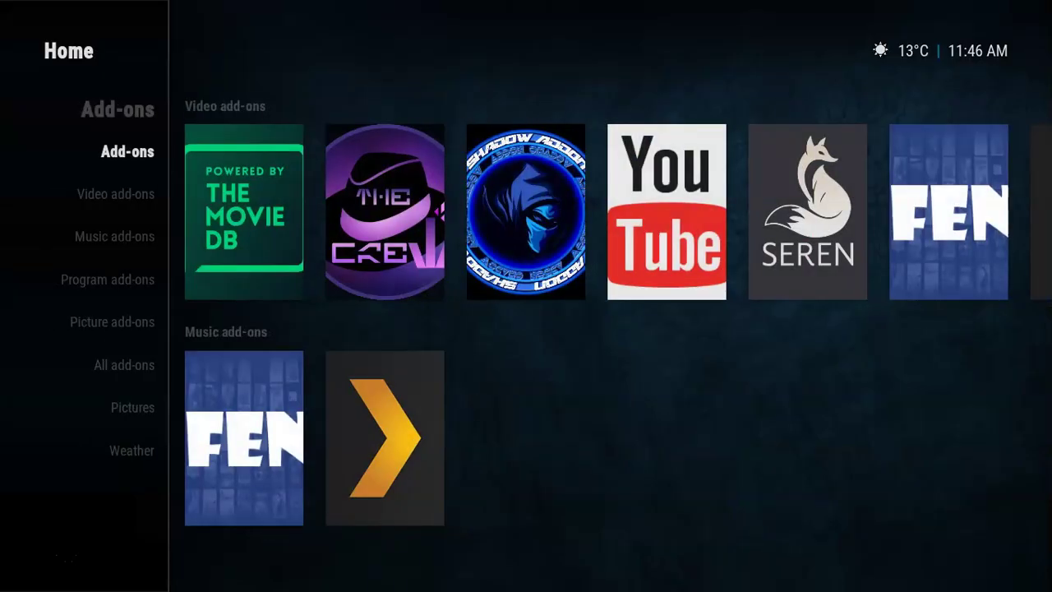
pyautogui.press('BackSpace')
# Look over the Management and Settings tiles in the Settings section of the home screen
pyautogui.press('Down')
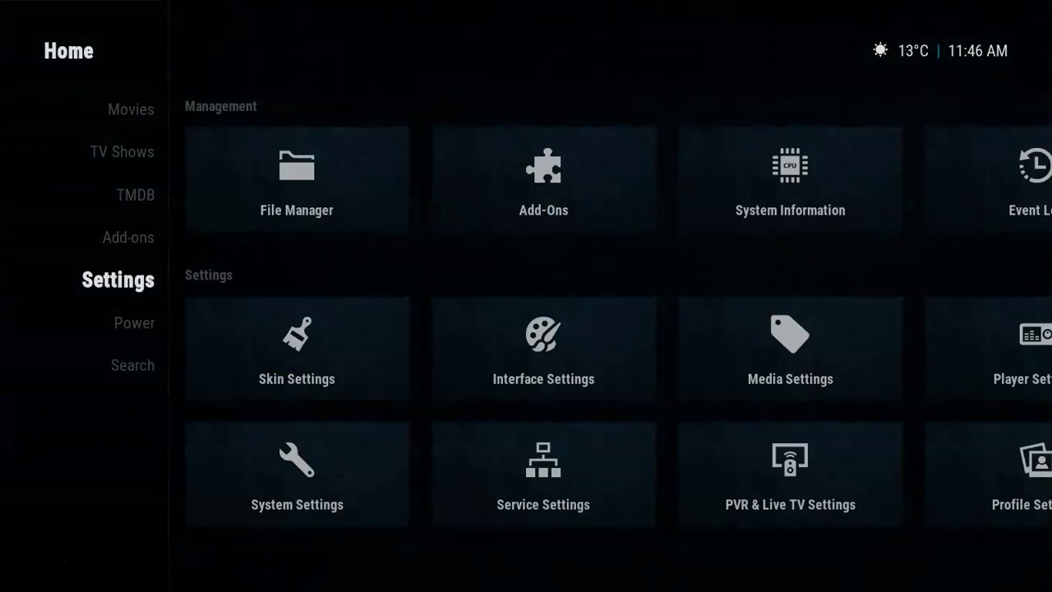
pyautogui.press('Right')
pyautogui.press('Left')
pyautogui.press('Left')
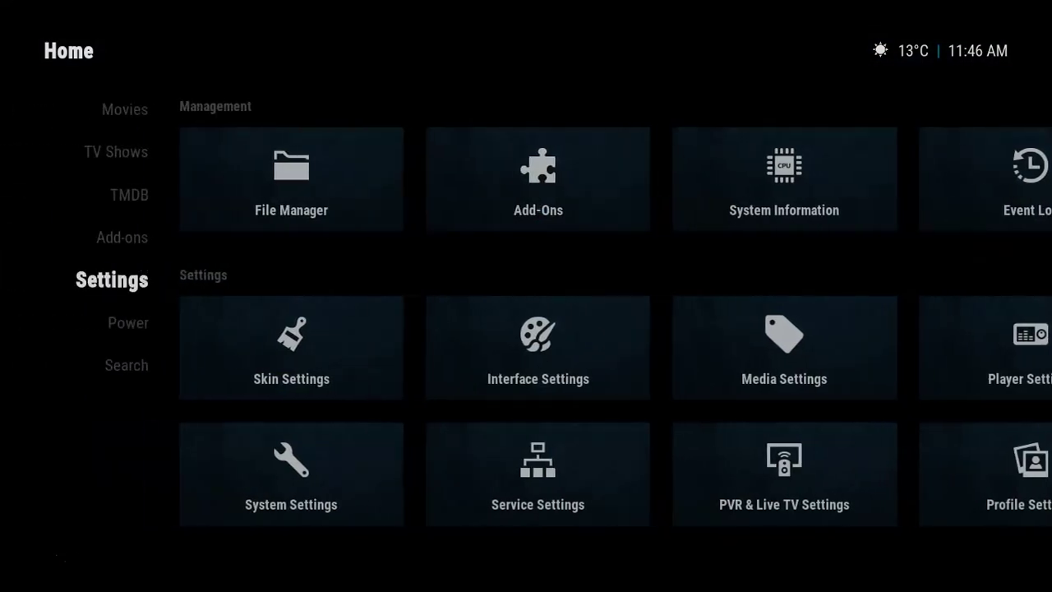
pyautogui.press('Up')
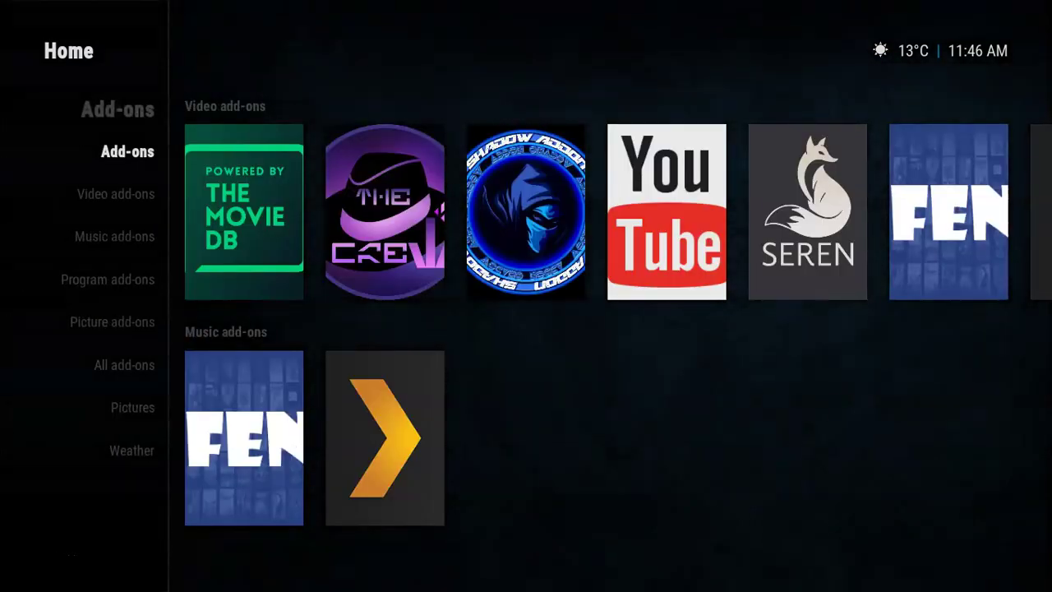
pyautogui.press('Left')
pyautogui.press('Down')
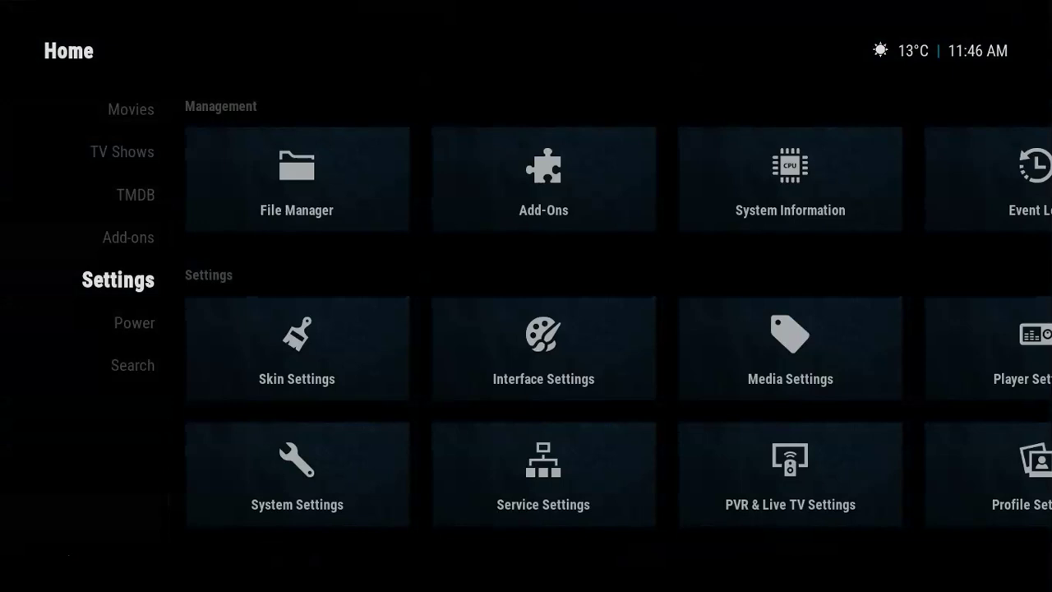
pyautogui.press('Right')
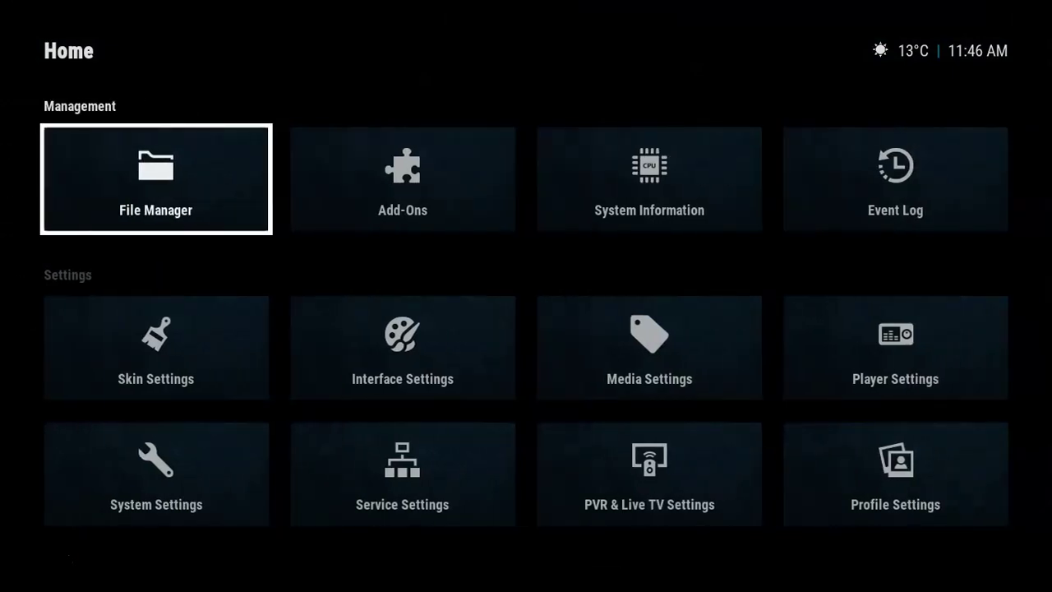
pyautogui.press('Left')
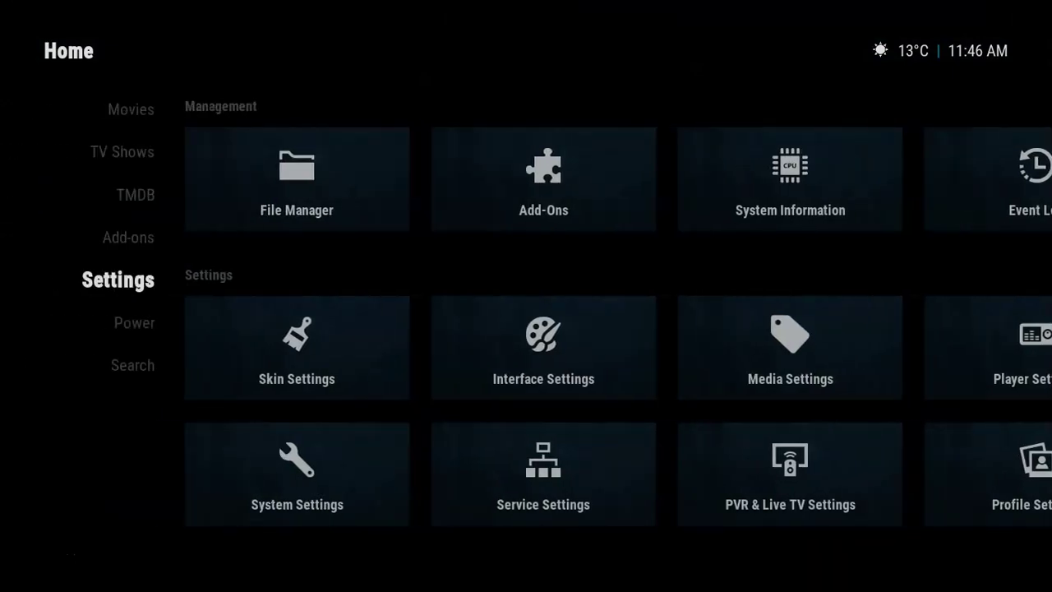
# Look over the Video and Music add-ons rows, and go back to the TMDB section
pyautogui.press('Up')
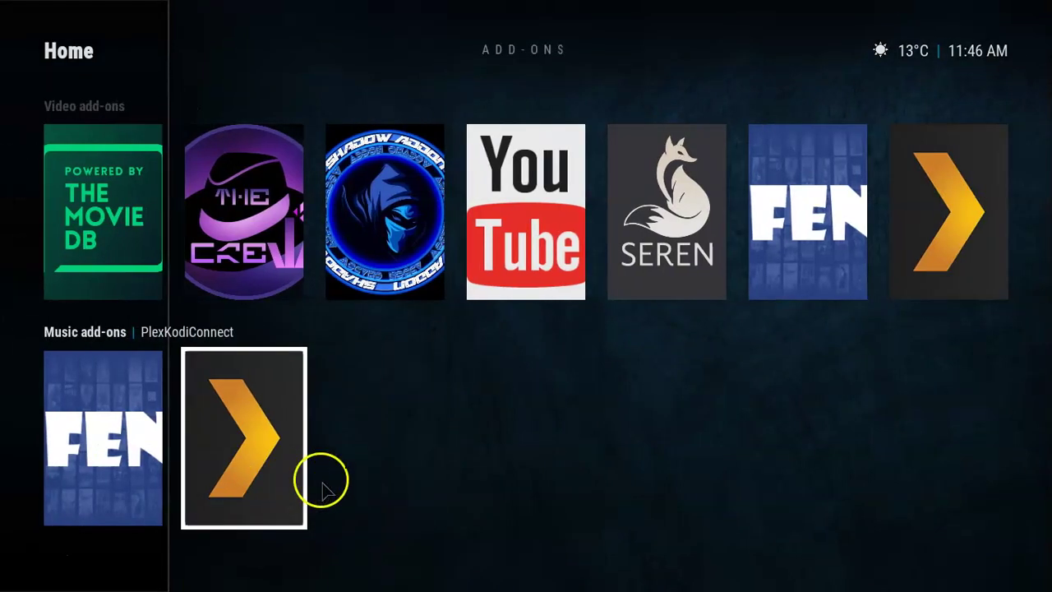
pyautogui.press('Left')
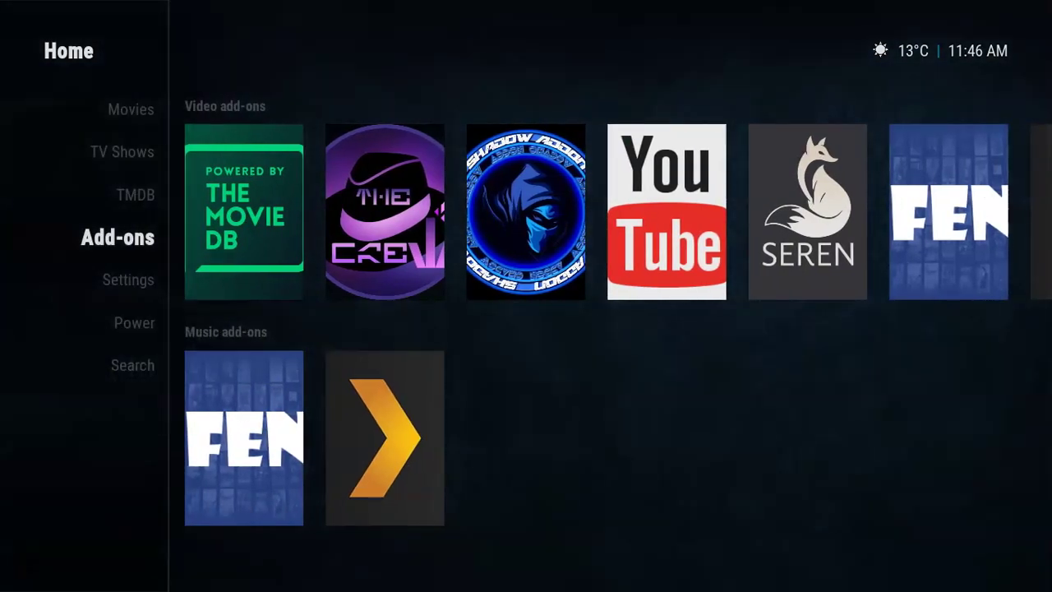
pyautogui.press('Up')
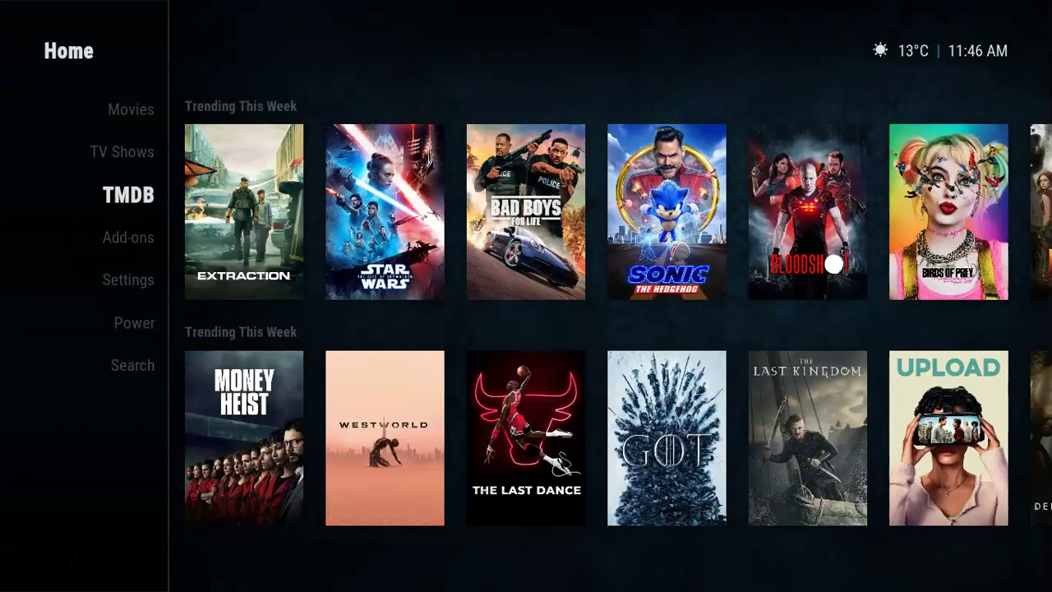
# Look through the home menu sections from TMDB to the weather forecast in the Power section
pyautogui.press('Up')
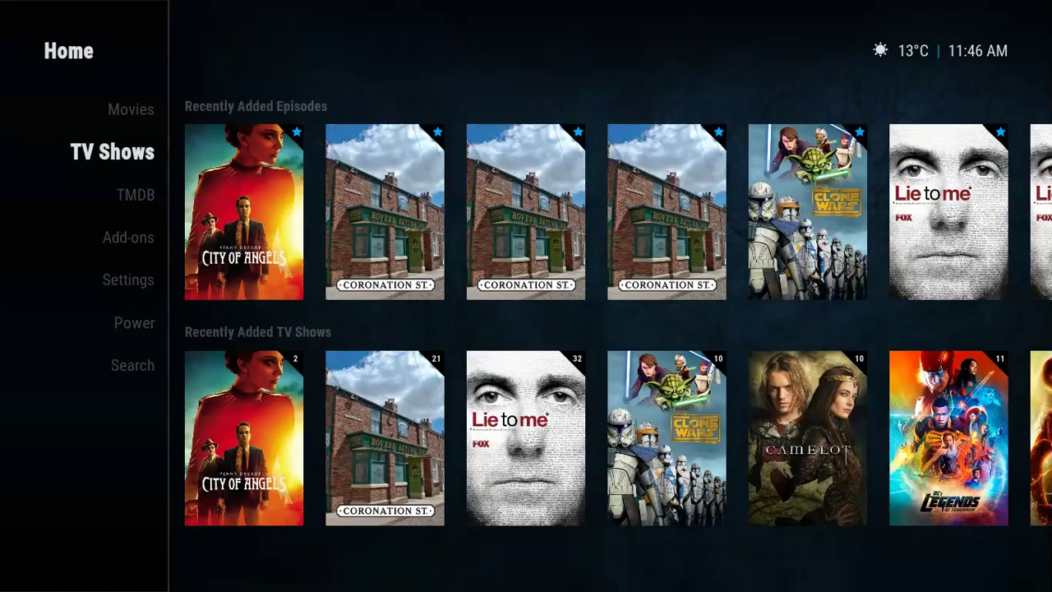
pyautogui.press('Up')
pyautogui.press('Down')
pyautogui.press('Down')
pyautogui.press('Down')
pyautogui.press('Down')
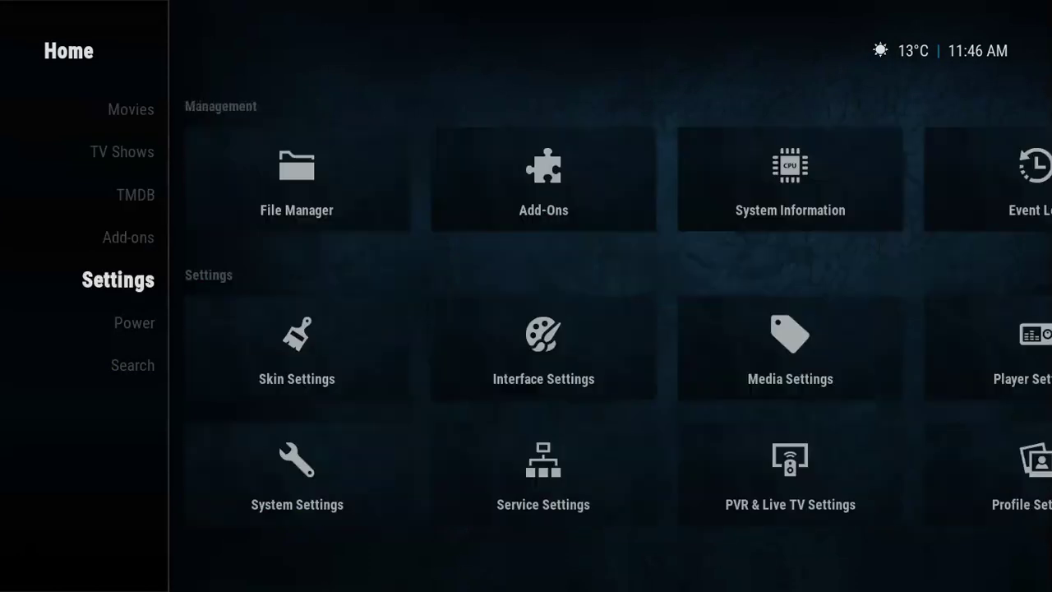
pyautogui.press('Down')
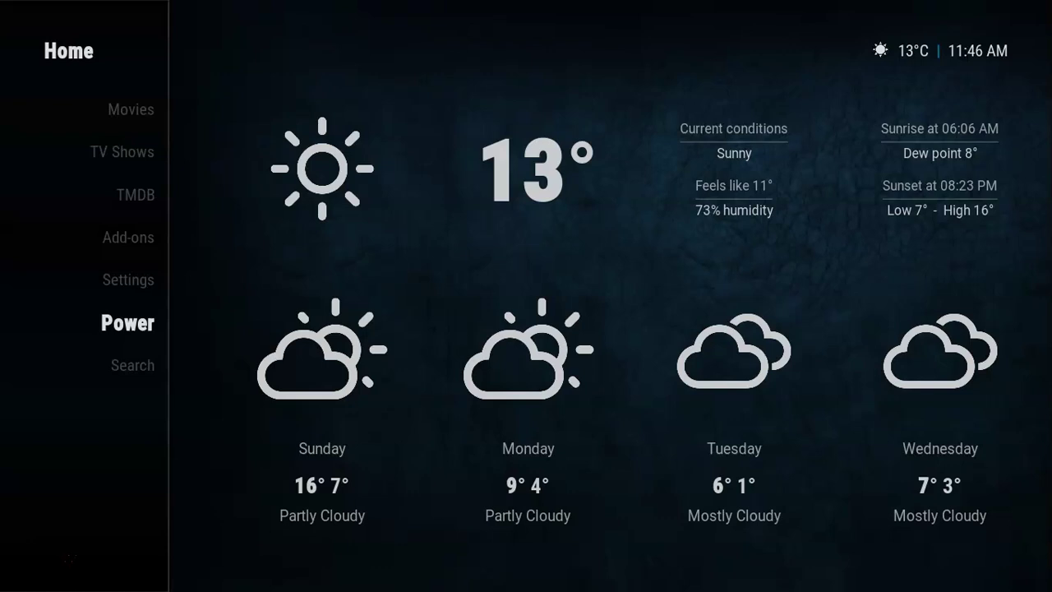
# Open Skin Settings from the Settings section of the home menu
pyautogui.press('Up')
pyautogui.press('Right')
pyautogui.press('Down')
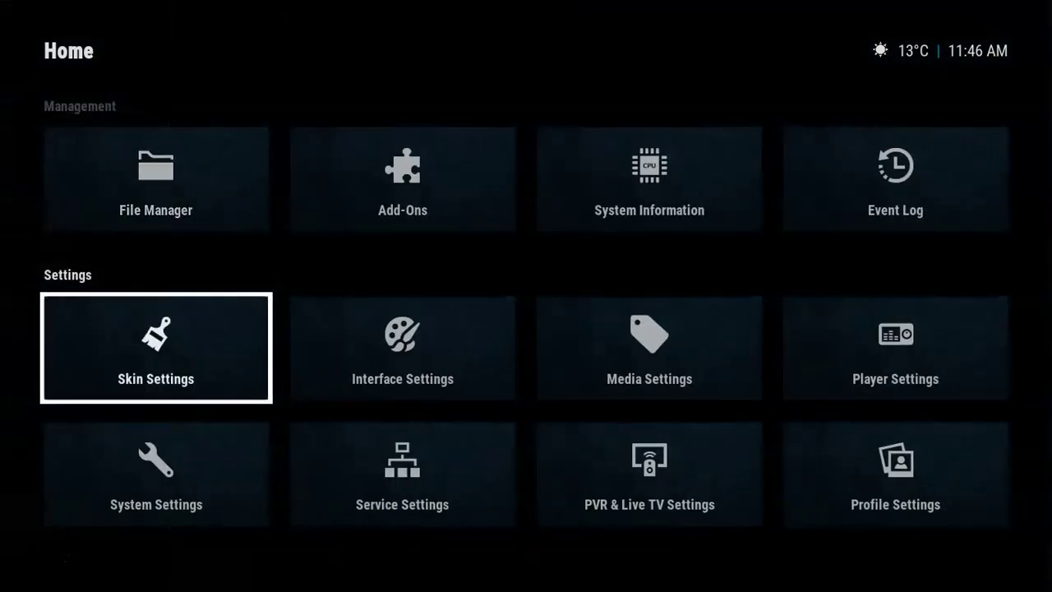
pyautogui.press('Right')
pyautogui.press('Return')
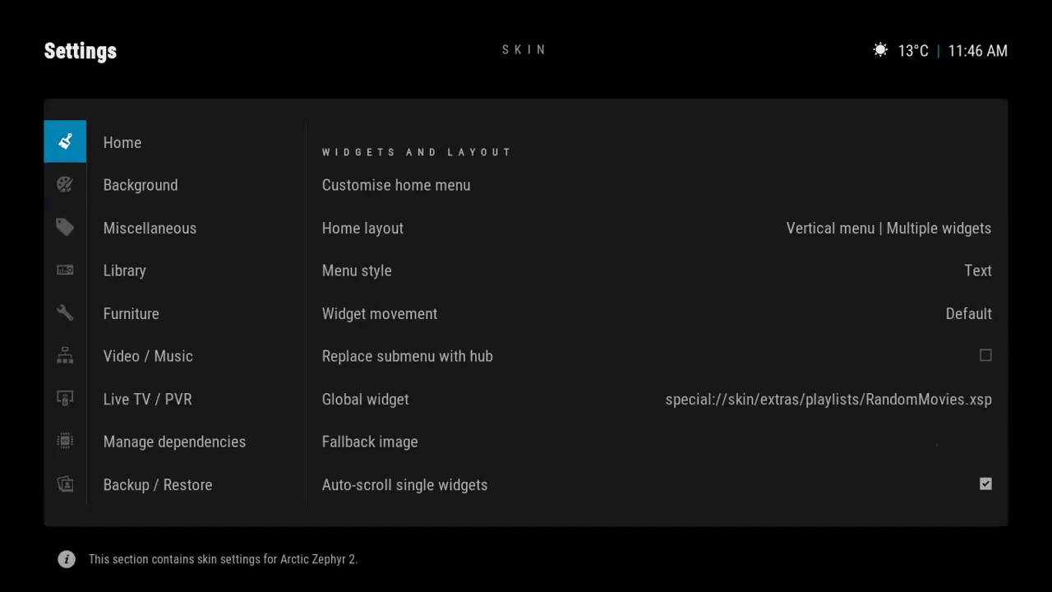
# Open the power menu customisation in the Miscellaneous category of the skin settings
pyautogui.press('Down')
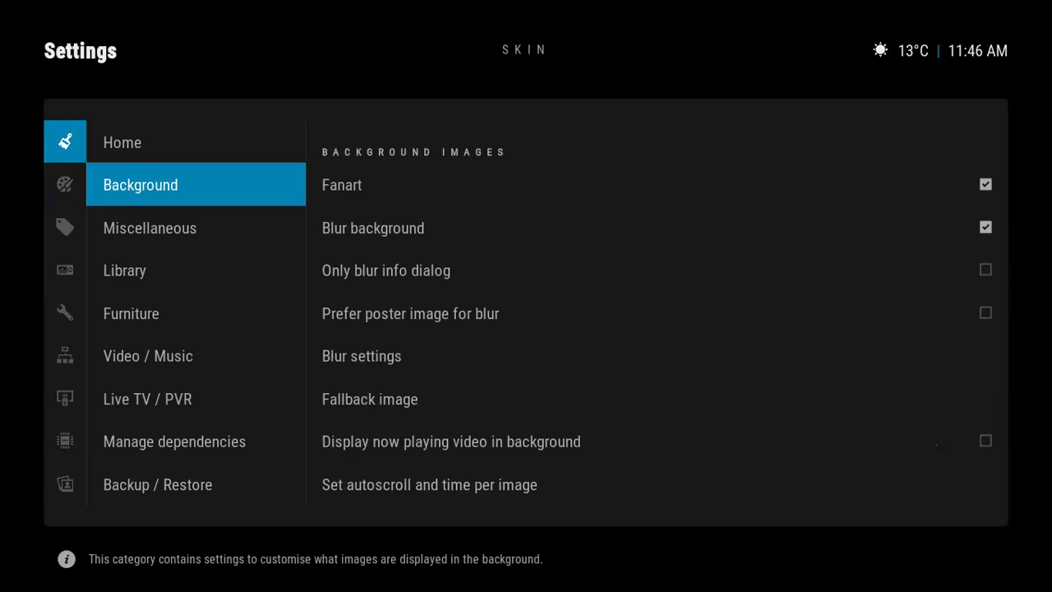
pyautogui.press('Down')
pyautogui.press('Right')
pyautogui.press('Down')
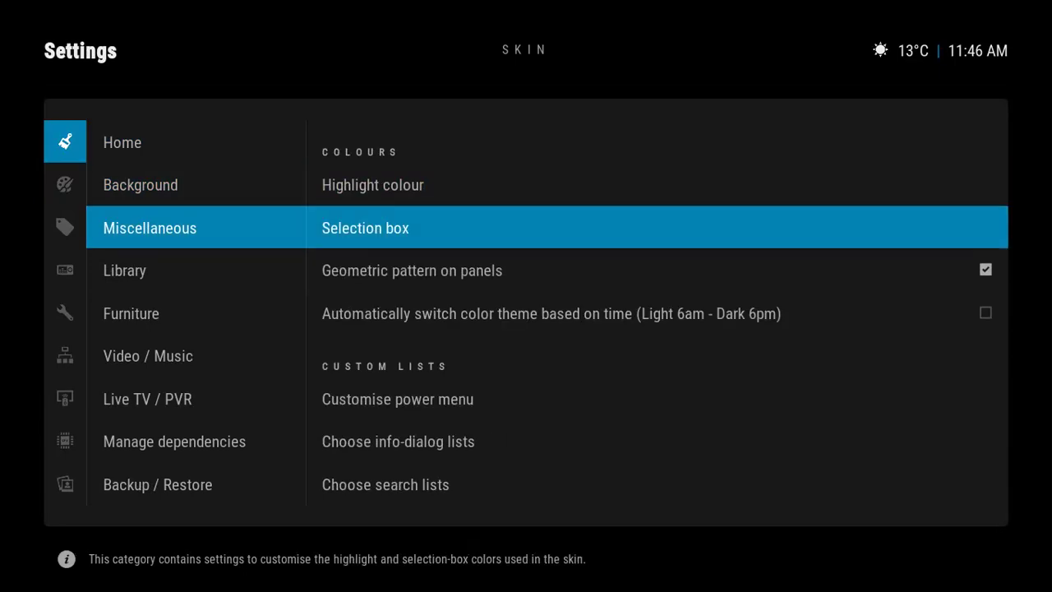
pyautogui.press('Down')
pyautogui.press('Down')
pyautogui.press('Down')
pyautogui.press('Down')
pyautogui.press('Up')
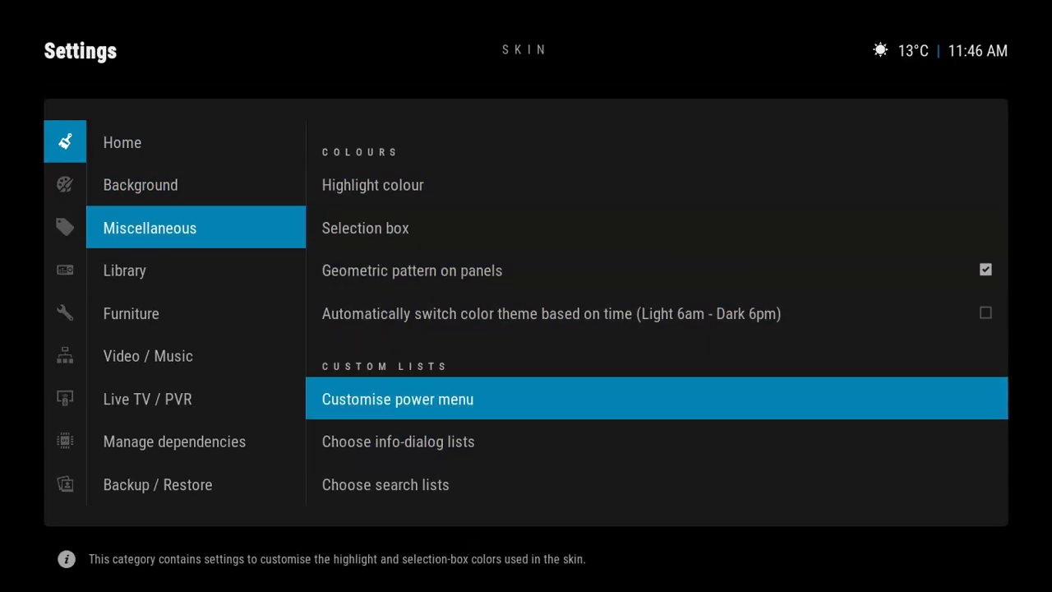
pyautogui.press('Return')
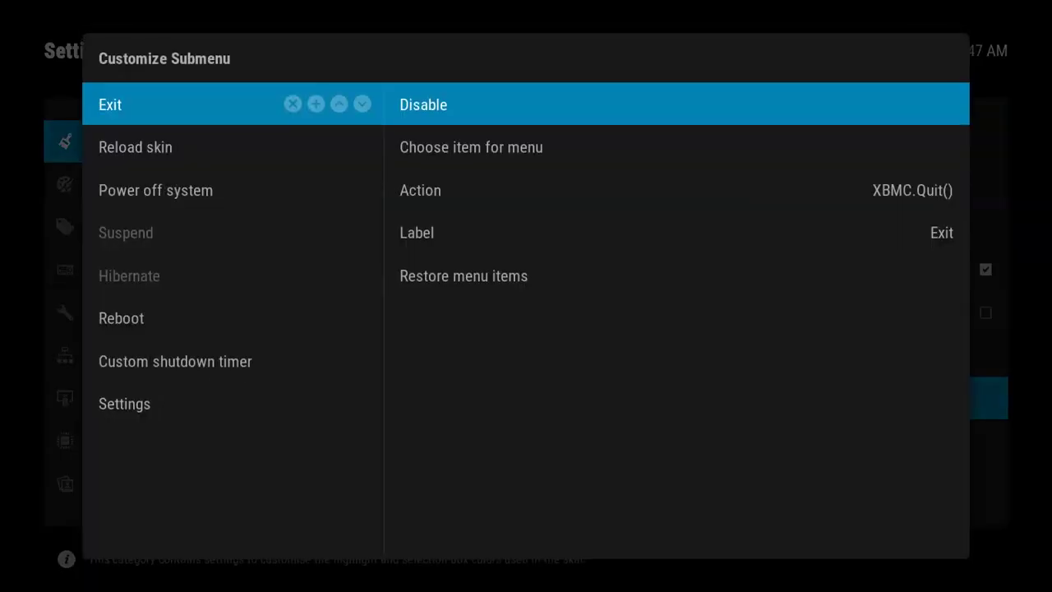
# Move the Exit entry two places down the power menu list and return it to first place
pyautogui.press('Left')
pyautogui.press('Left')
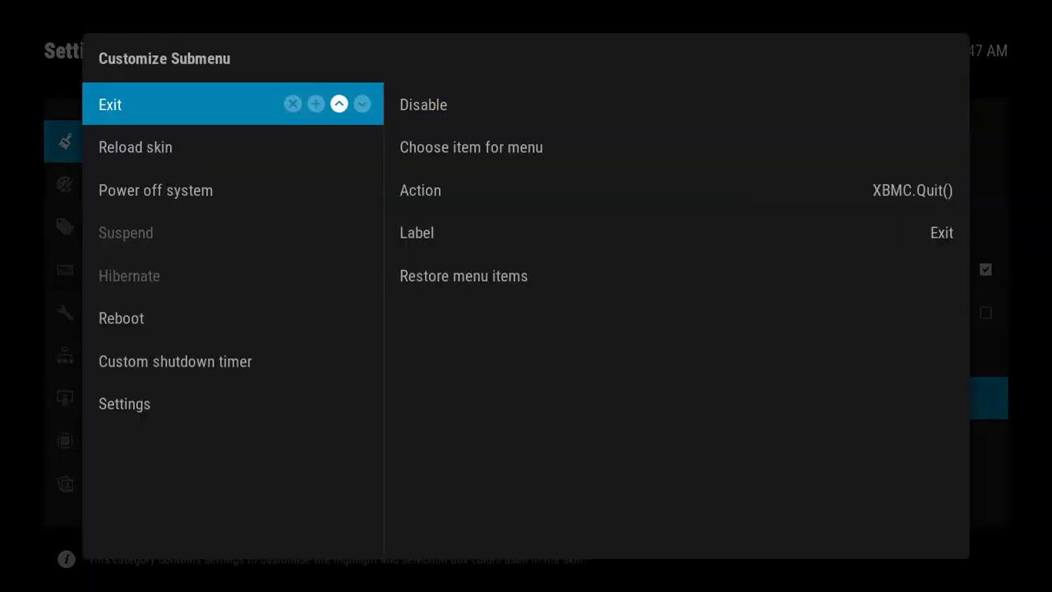
pyautogui.press('Left')
pyautogui.press('Down')
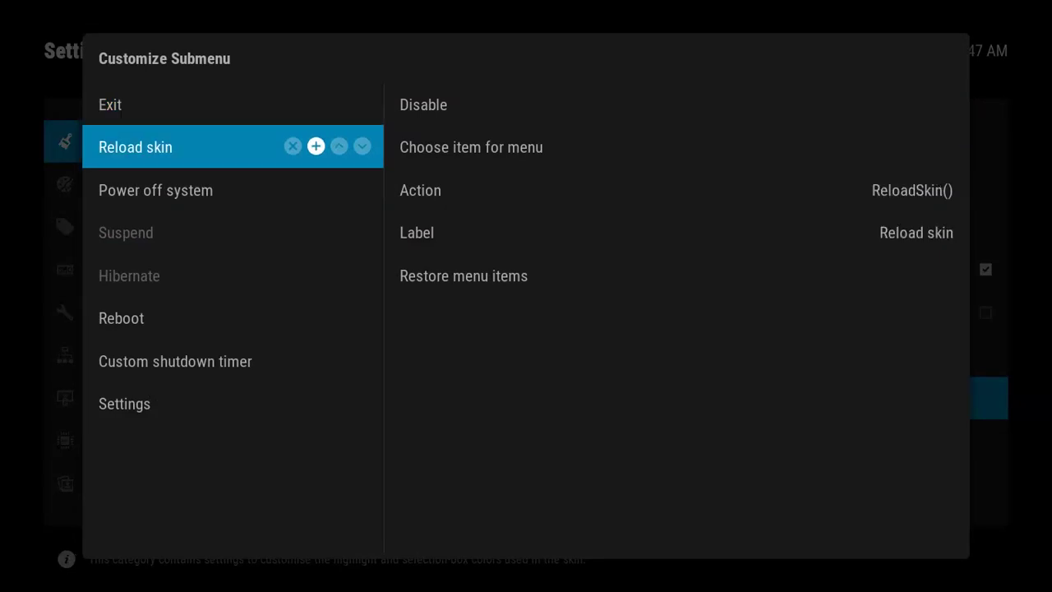
pyautogui.press('Up')
pyautogui.press('Right')
pyautogui.press('Right')
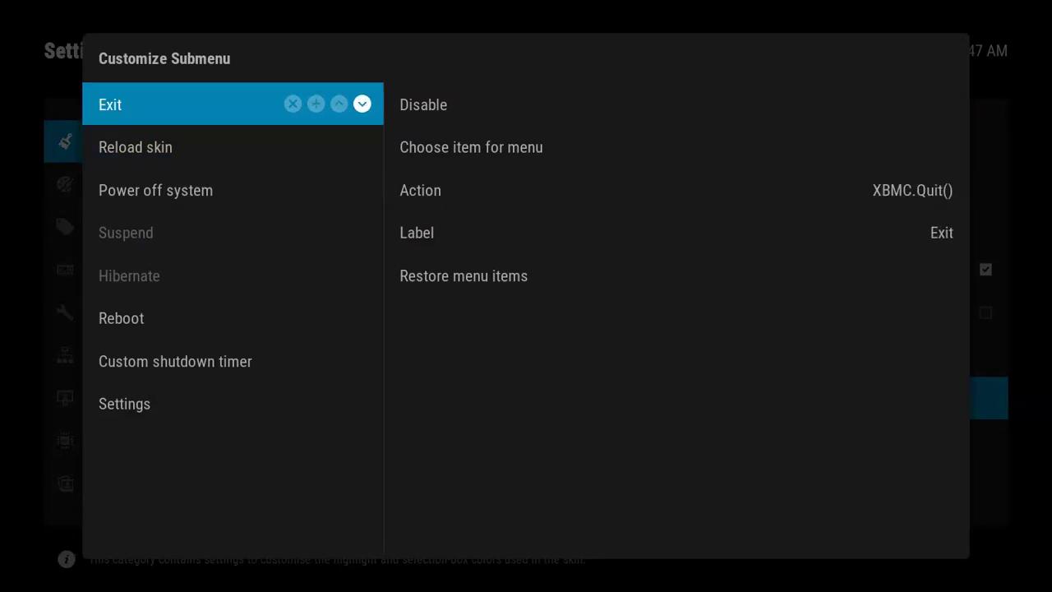
pyautogui.press('Return')
pyautogui.press('Return')
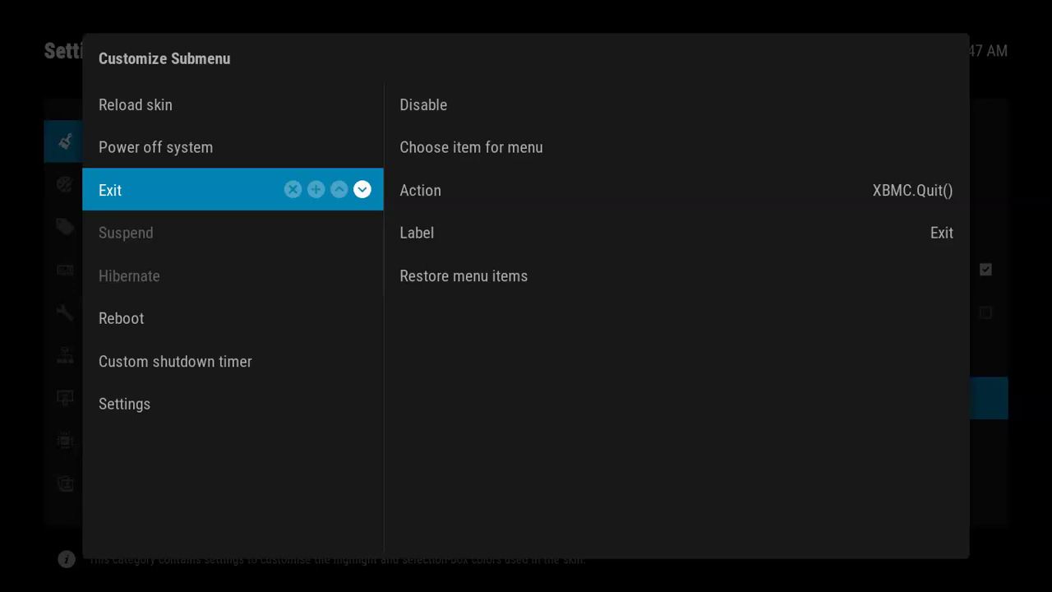
pyautogui.press('Left')
pyautogui.press('Return')
pyautogui.press('Return')
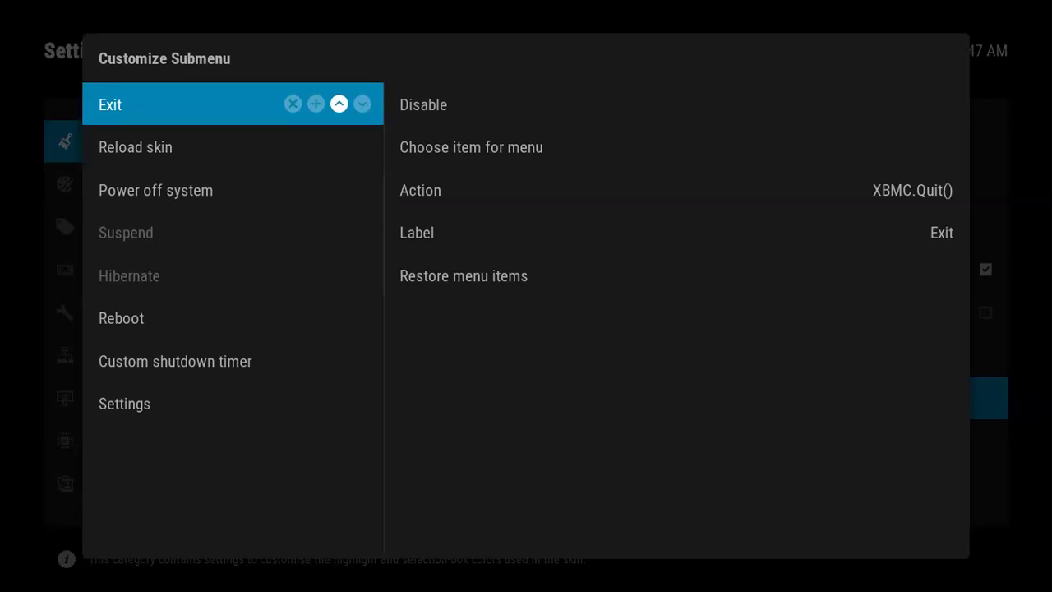
# Move the Reload skin entry to the end of the power menu list, below Settings
pyautogui.press('Down')
pyautogui.press('Right')
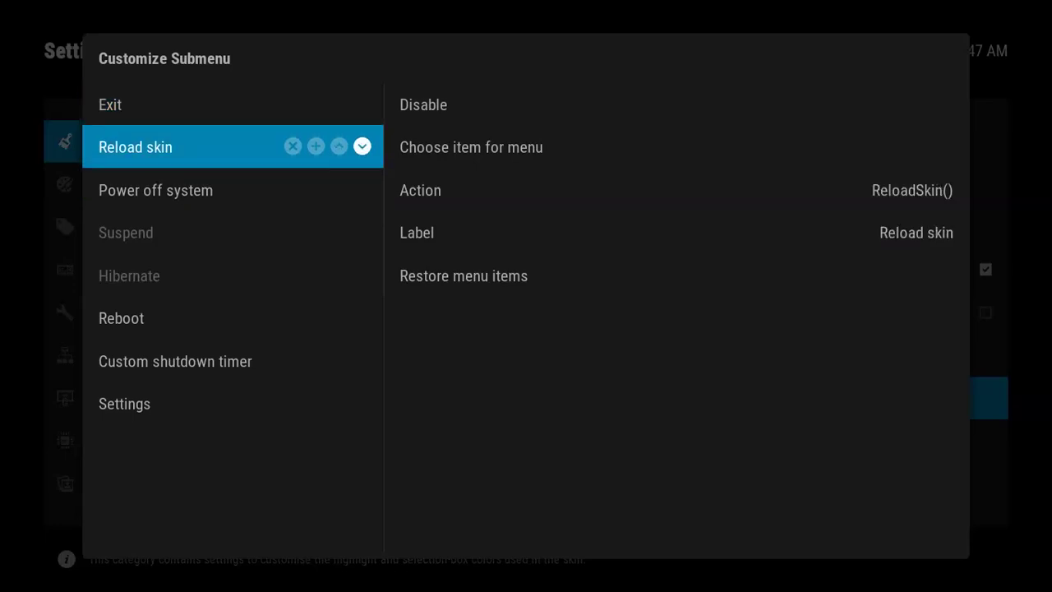
pyautogui.press('Return')
pyautogui.press('Return')
pyautogui.press('Return')
pyautogui.press('Return')
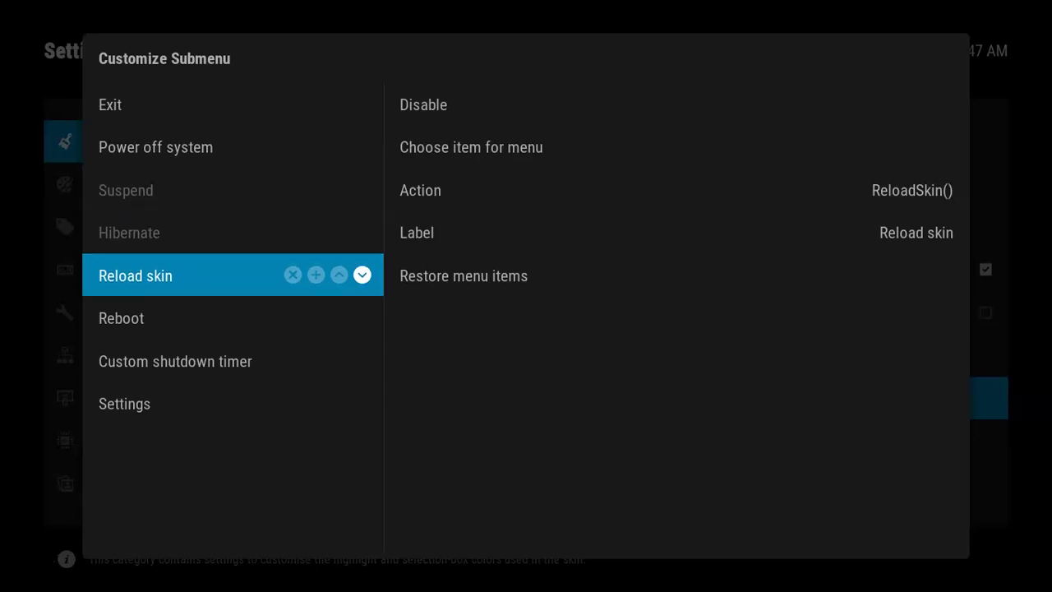
pyautogui.press('Return')
pyautogui.press('Return')
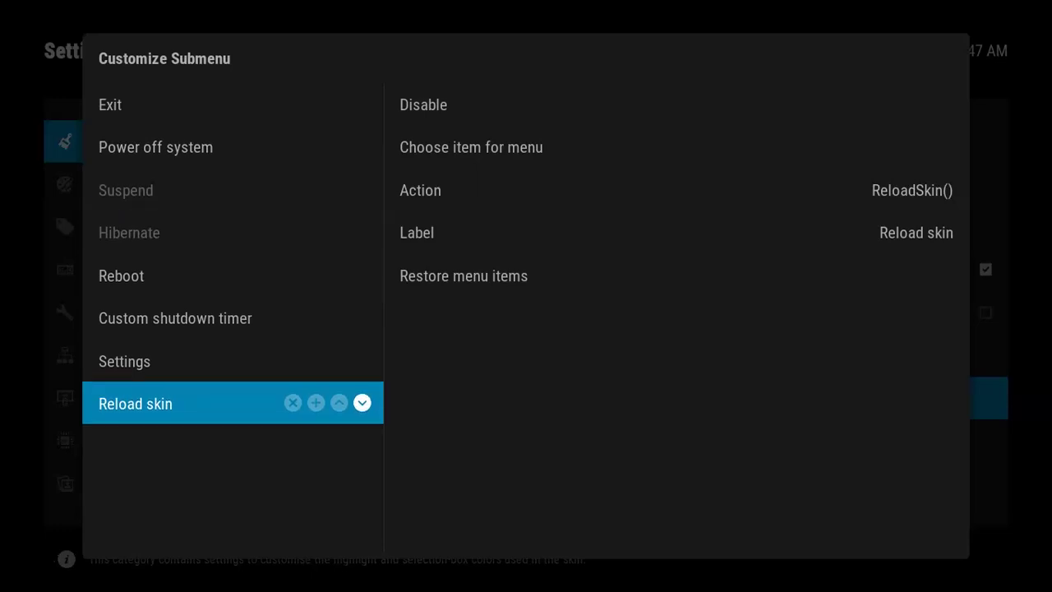
# Disable the Custom shutdown timer and Reboot entries of the power menu, and return to the home screen
pyautogui.press('Up')
pyautogui.press('Up')
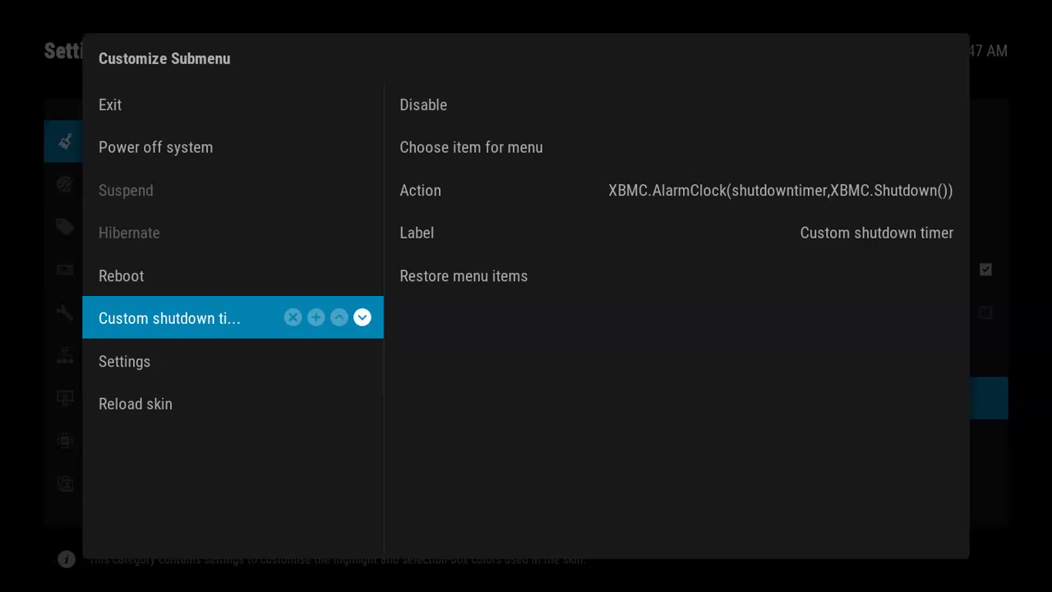
pyautogui.press('Right')
pyautogui.press('Return')
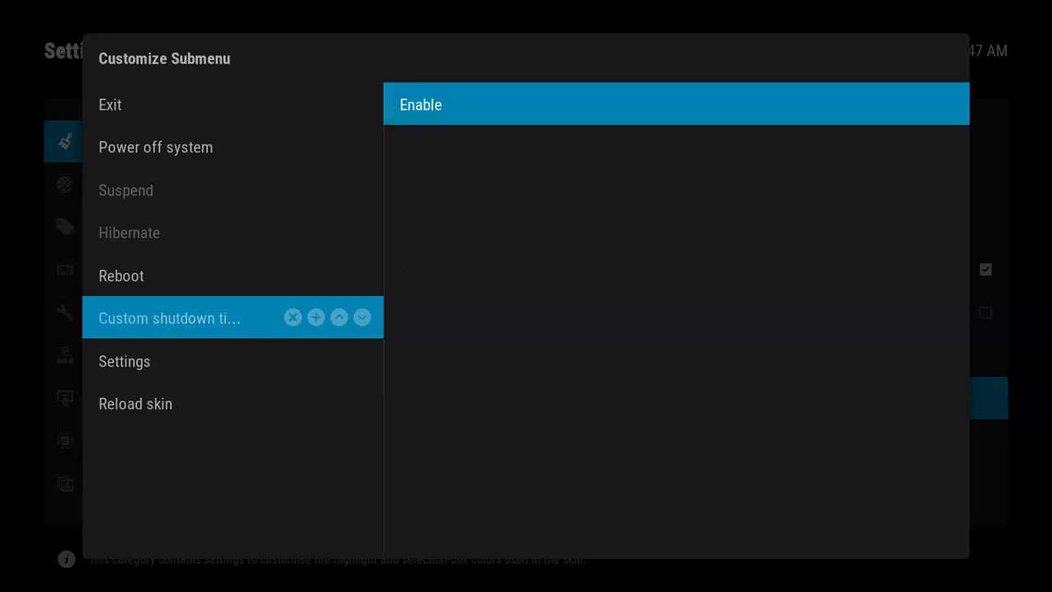
pyautogui.press('Left')
pyautogui.press('Up')
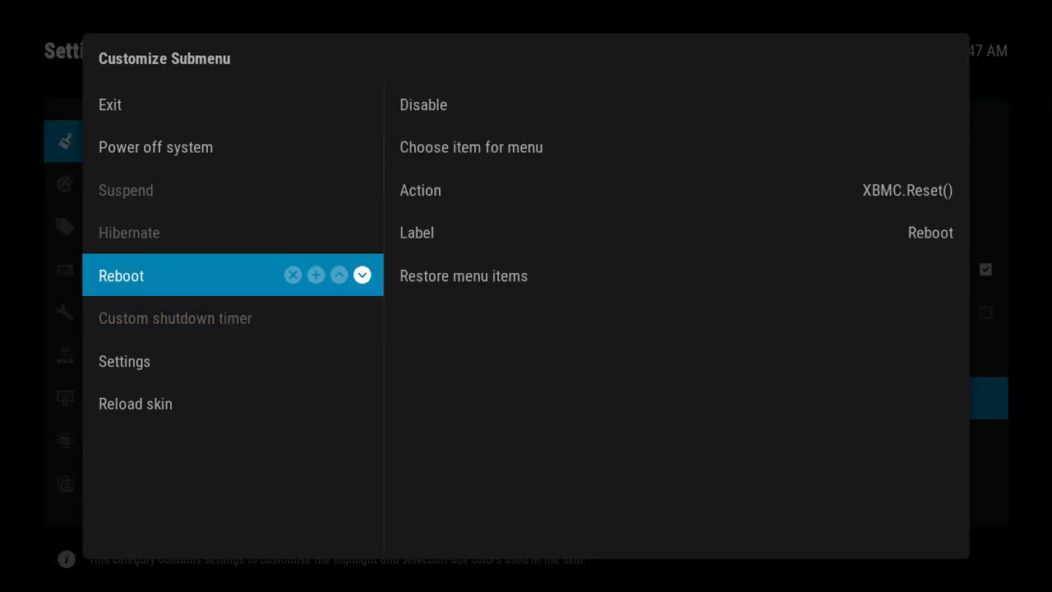
pyautogui.press('Right')
pyautogui.press('Return')
pyautogui.press('Escape')
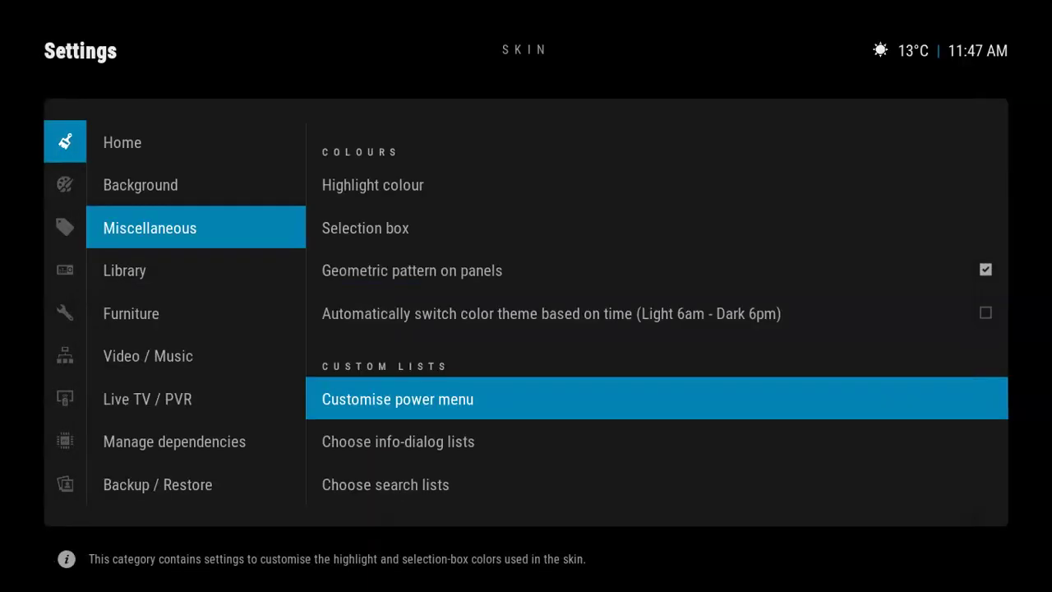
pyautogui.press('Escape')
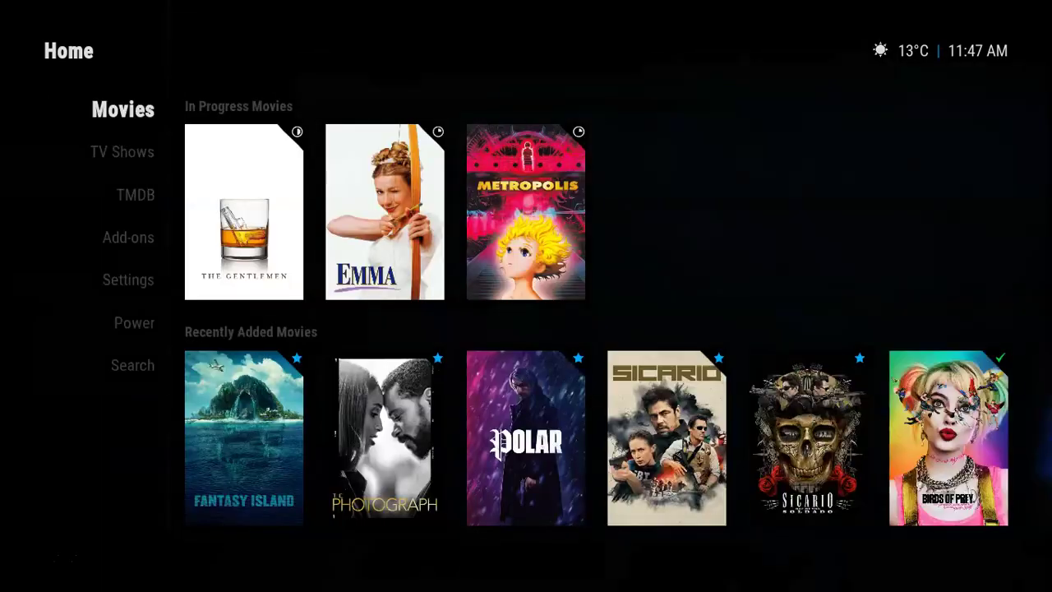
# Open the Power menu from the home screen, check its customised entries, and close it
pyautogui.press('Down')
pyautogui.press('Down')
pyautogui.press('Down')
pyautogui.press('Down')
pyautogui.press('Down')
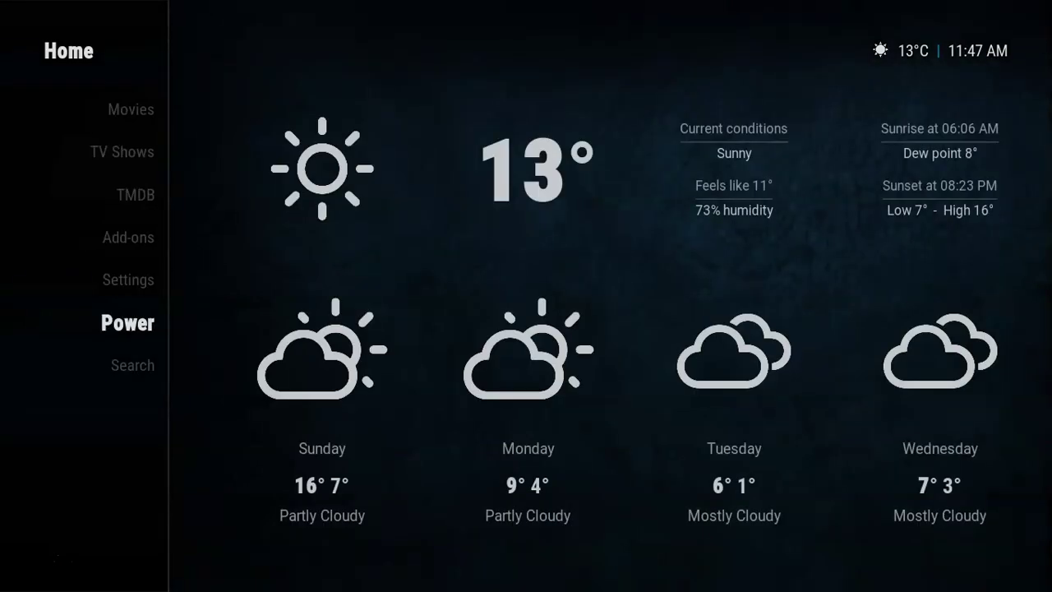
pyautogui.press('Return')
pyautogui.press('Down')
pyautogui.press('Down')
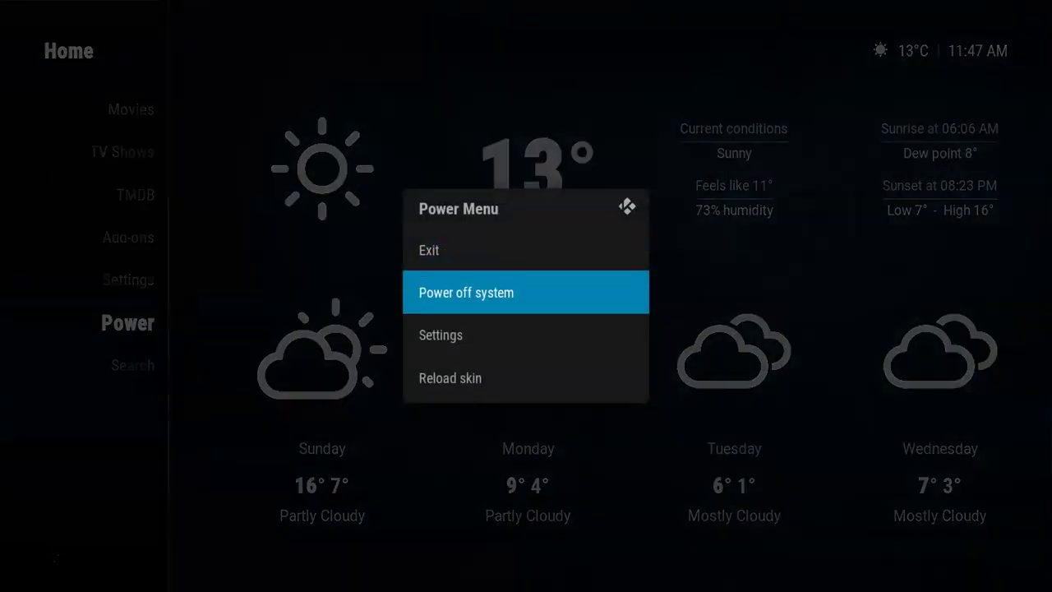
pyautogui.press('Down')
pyautogui.press('Up')
pyautogui.press('Up')
pyautogui.press('Up')
pyautogui.press('Up')
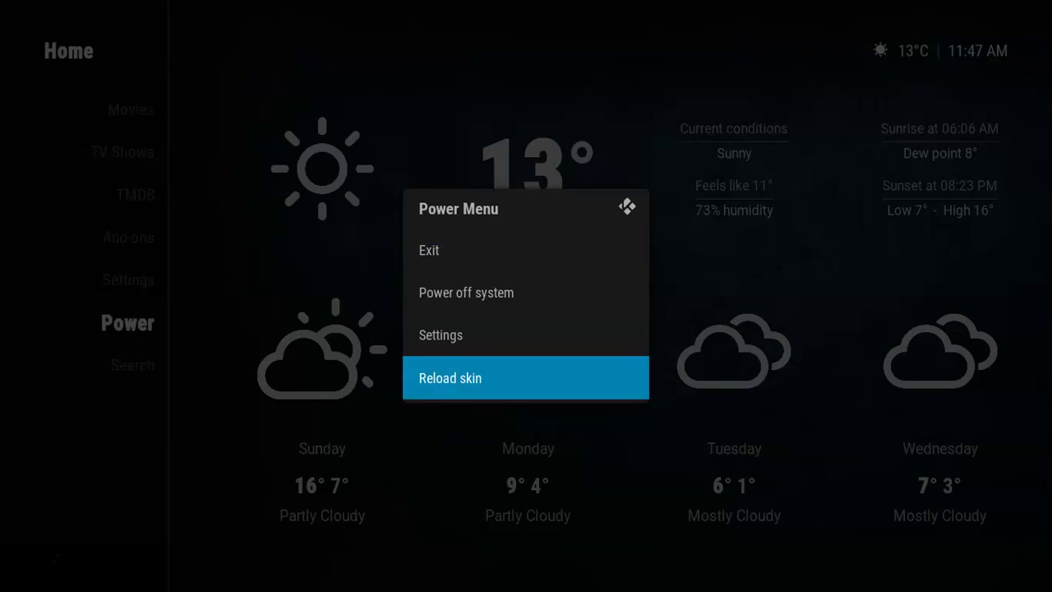
pyautogui.press('Escape')
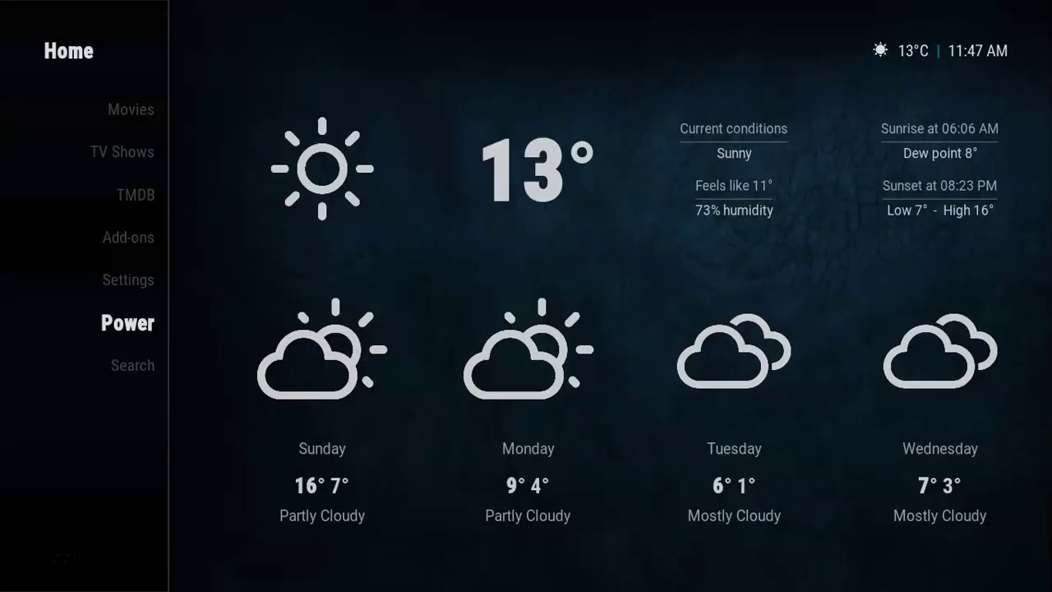
# Look over the Settings tiles and the Spotlight row in the Search section of the home menu
pyautogui.press('Up')
pyautogui.press('Right')
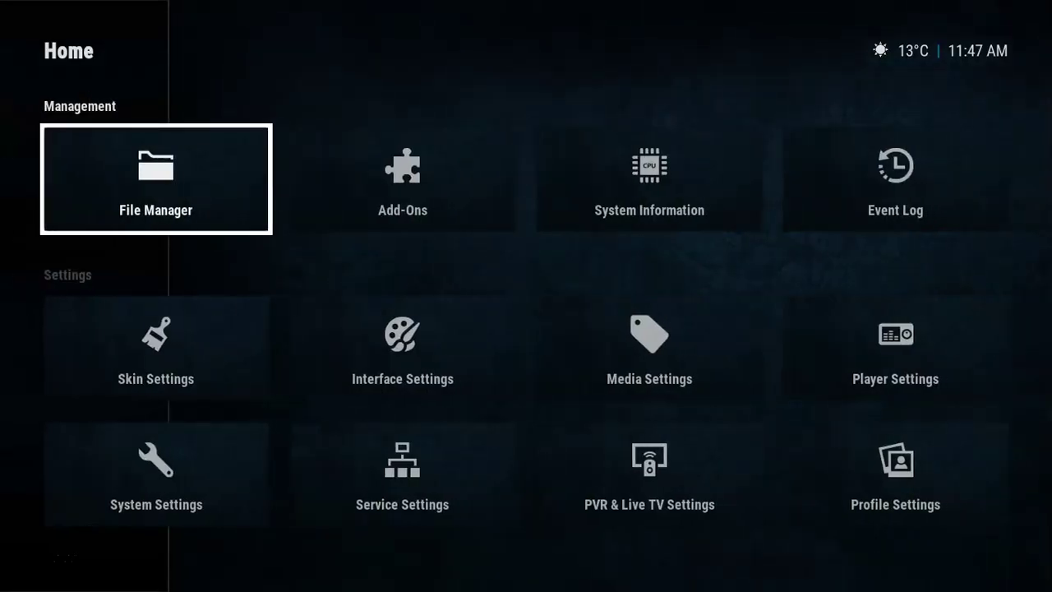
pyautogui.press('Left')
pyautogui.press('Down')
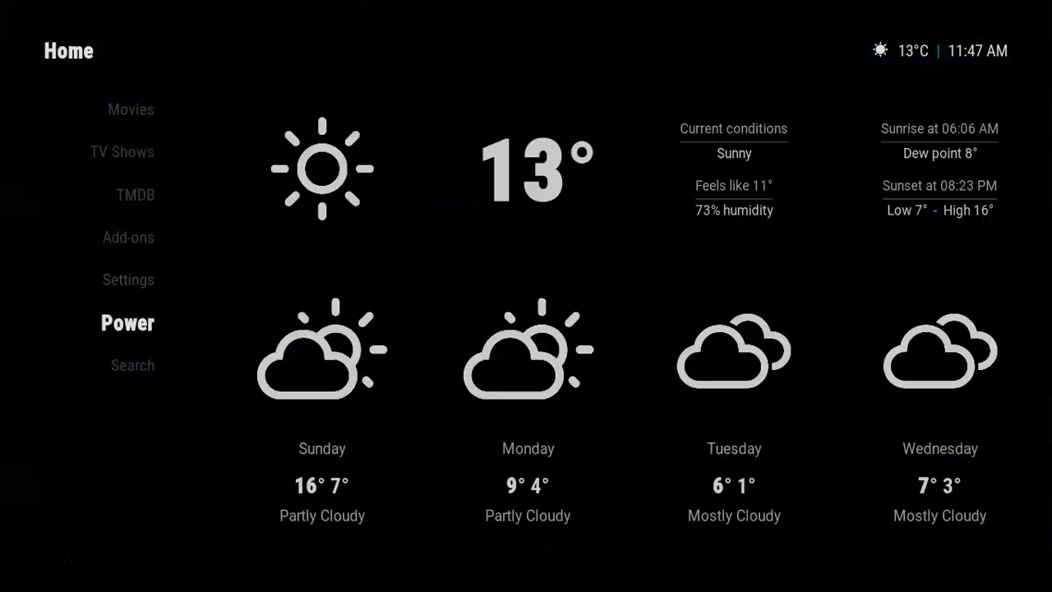
pyautogui.press('Down')
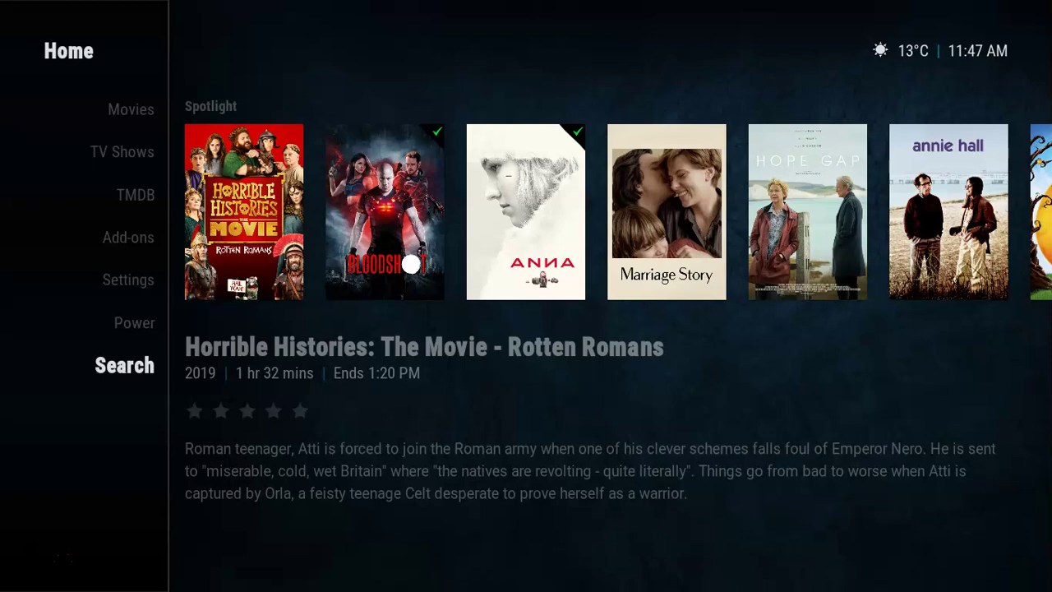
pyautogui.press('Right')
pyautogui.press('Left')
pyautogui.press('Left')
# Reopen the skin settings from the Settings section of the home menu
pyautogui.press('Up')
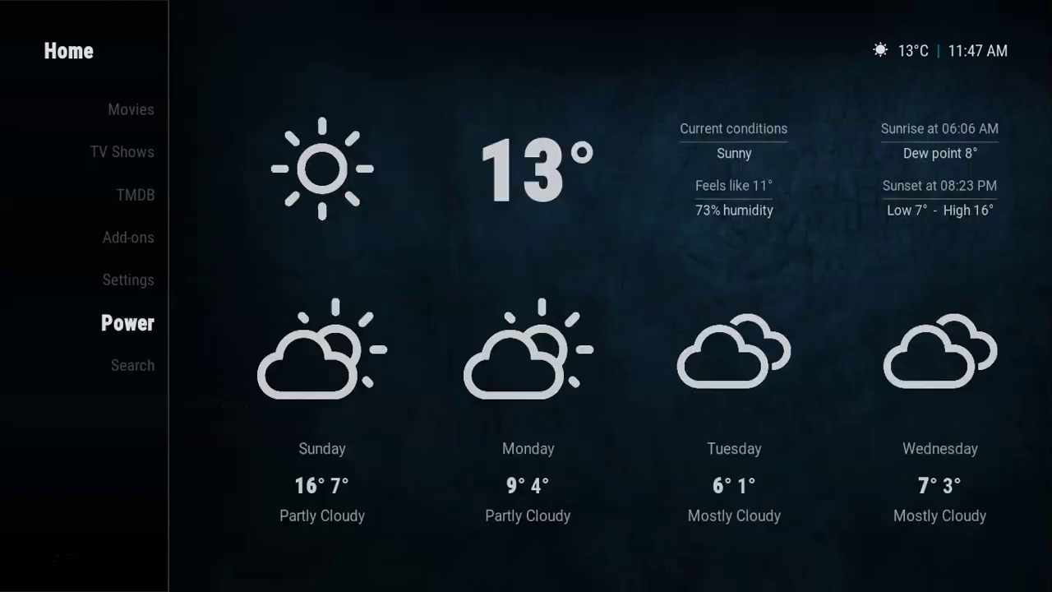
pyautogui.press('Up')
pyautogui.press('Right')
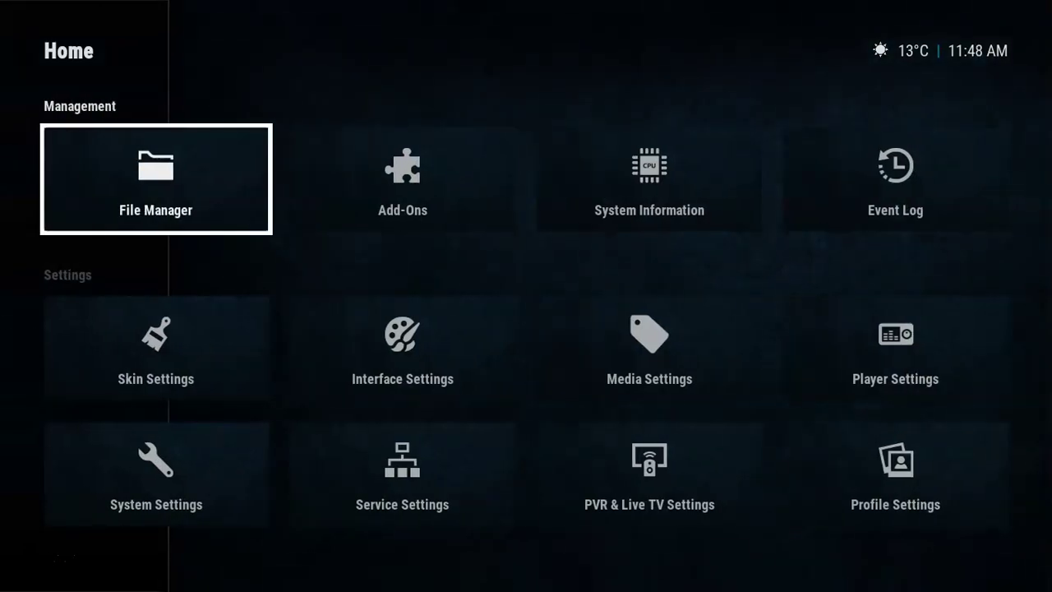
pyautogui.press('Down')
pyautogui.press('Right')
pyautogui.press('Return')
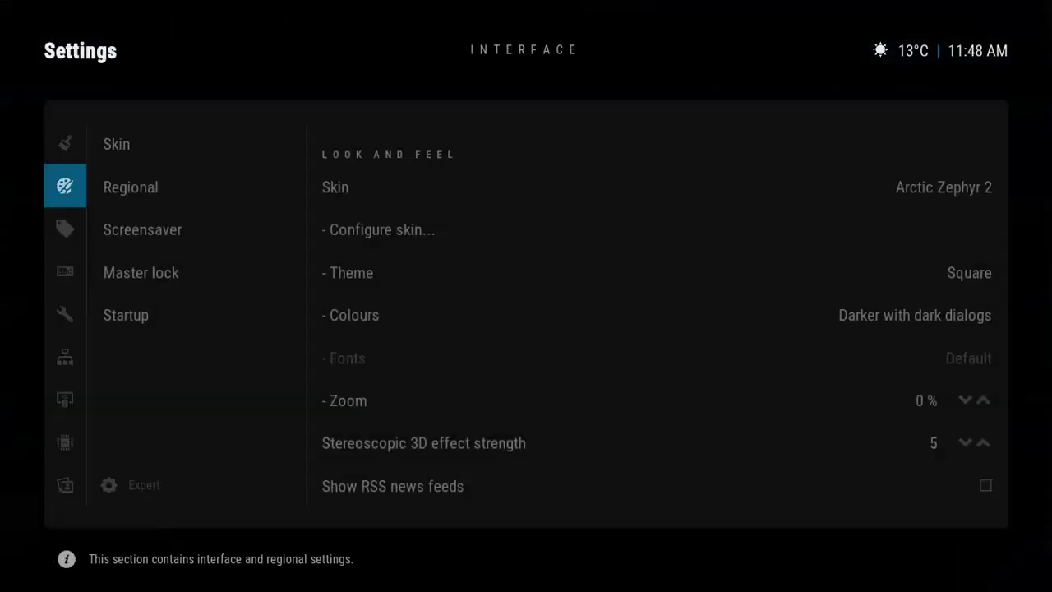
pyautogui.press('Return')
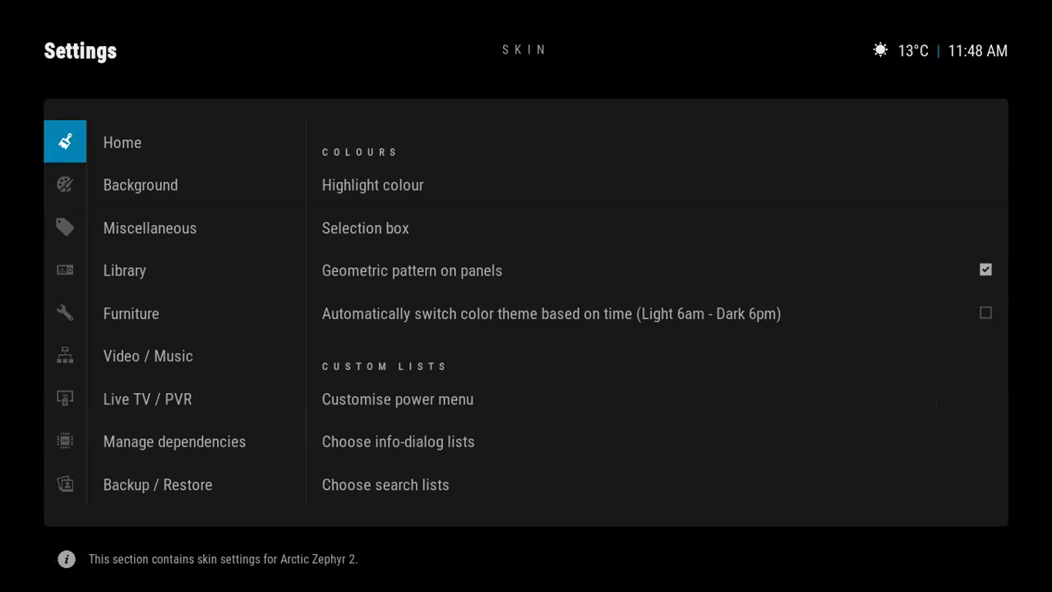
# Open the search lists editor from the Custom Lists settings in the skin's Miscellaneous category
pyautogui.press('Down')
pyautogui.press('Down')
pyautogui.press('Right')
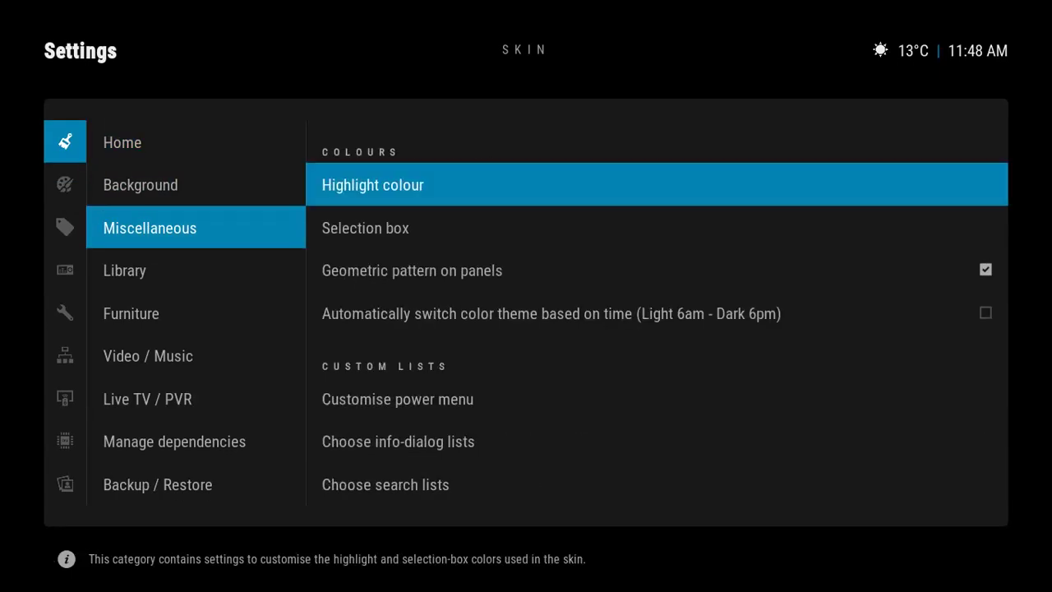
pyautogui.press('Down')
pyautogui.press('Down')
pyautogui.press('Down')
pyautogui.press('Down')
pyautogui.press('Down')
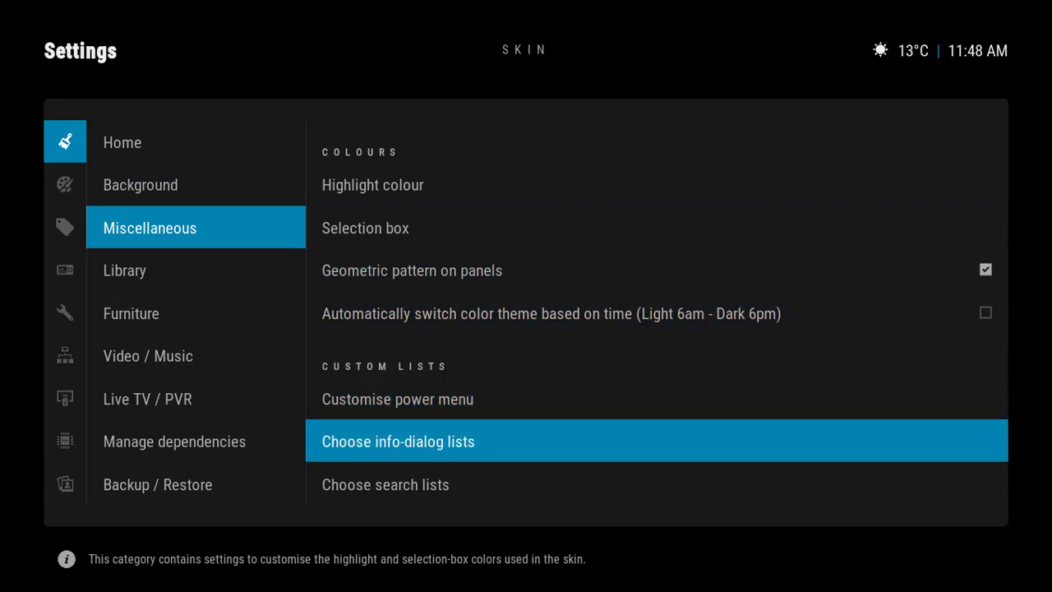
pyautogui.press('Up')
pyautogui.press('Down')
pyautogui.press('Down')
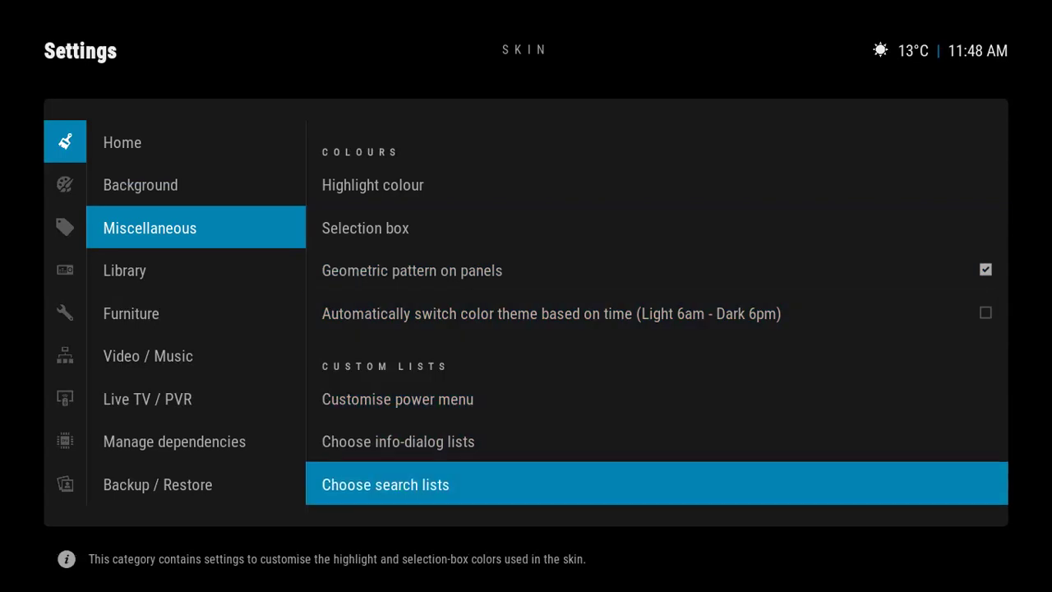
pyautogui.press('Return')
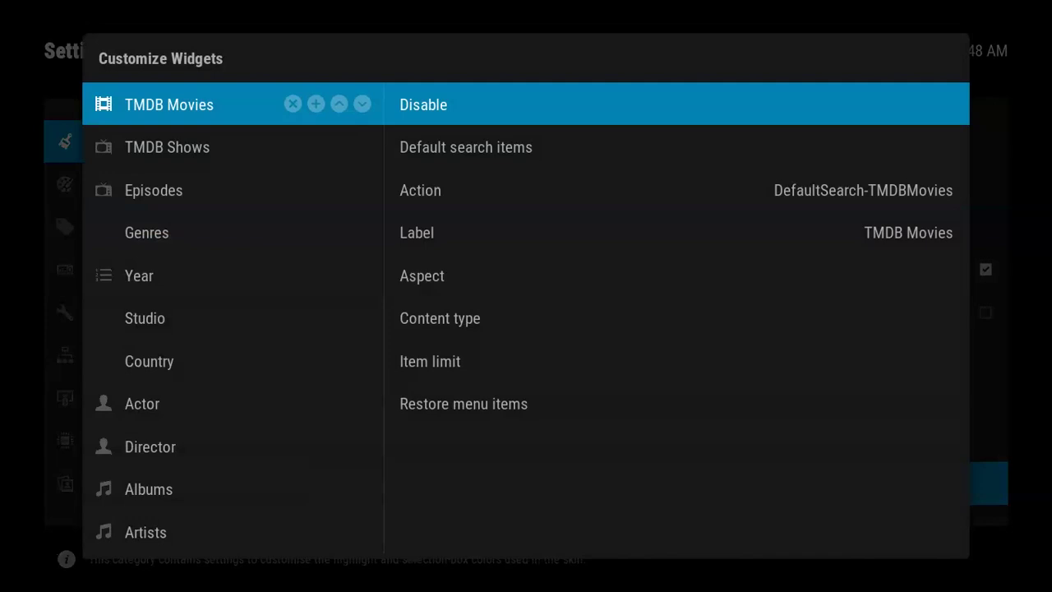
# Look through the existing search list entries from TMDB Movies to Studio
pyautogui.press('Left')
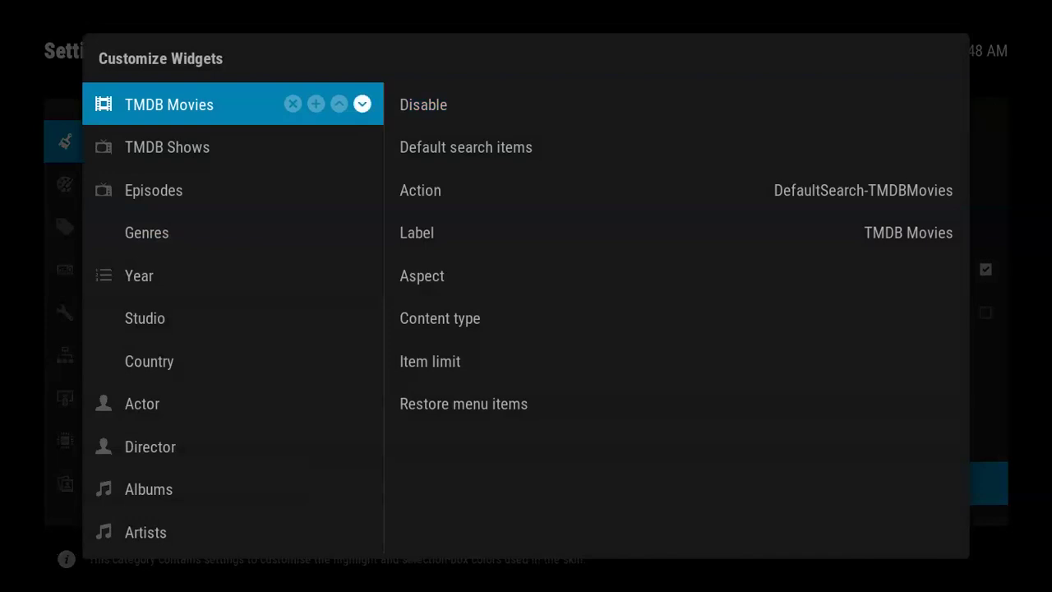
pyautogui.press('Down')
pyautogui.press('Down')
pyautogui.press('Down')
pyautogui.press('Down')
pyautogui.press('Down')
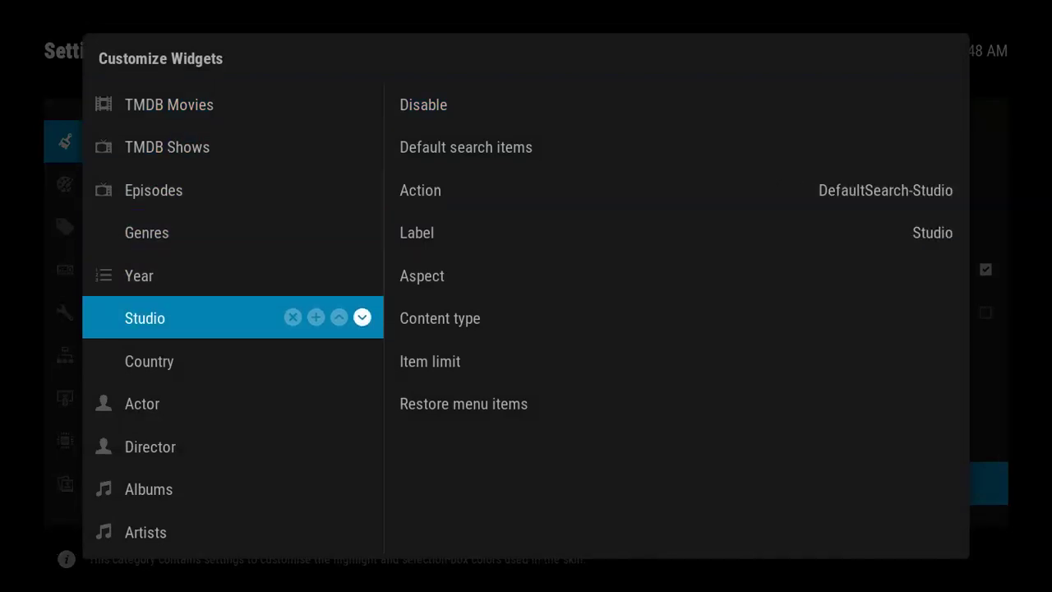
pyautogui.press('Up')
pyautogui.press('Up')
pyautogui.press('Up')
pyautogui.press('Up')
pyautogui.press('Up')
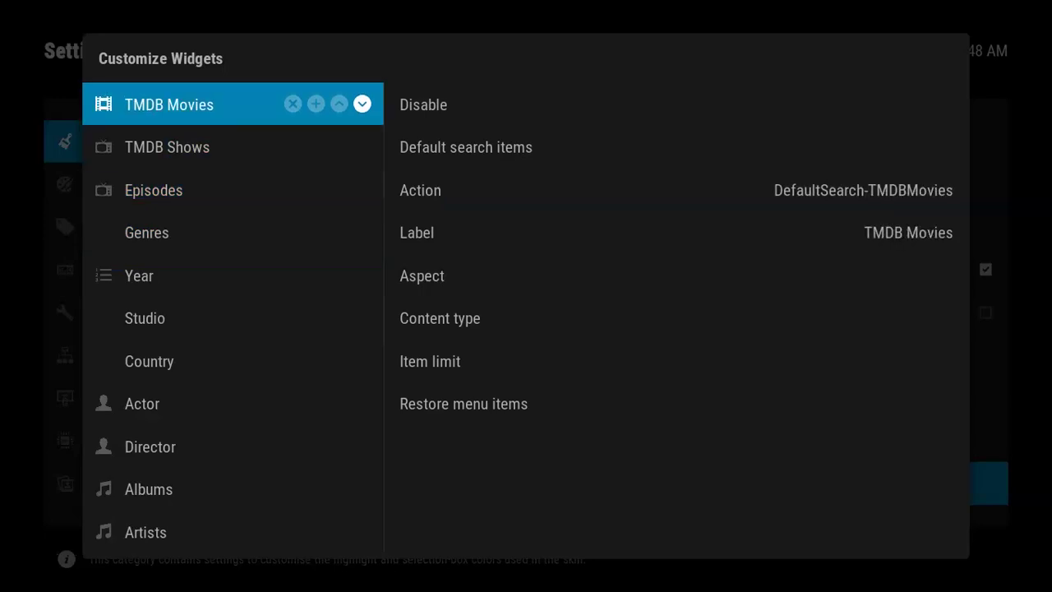
# Add two blank entries to the search lists below TMDB Movies
pyautogui.press('Left')
pyautogui.press('Left')
pyautogui.press('Return')
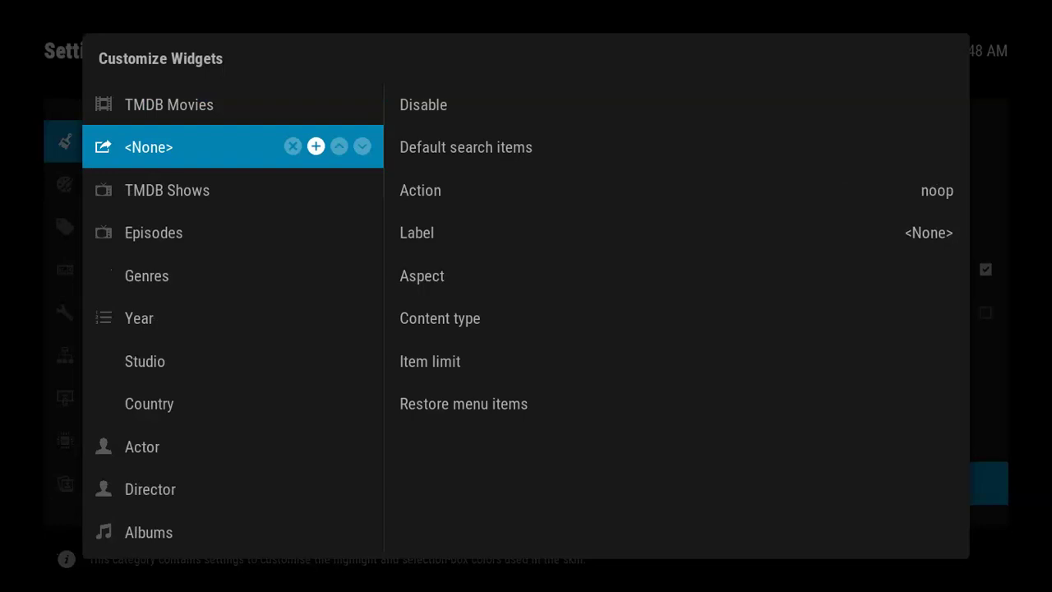
pyautogui.press('Return')
# Assign the default Movies search item to the first blank entry below TMDB Movies
pyautogui.press('Up')
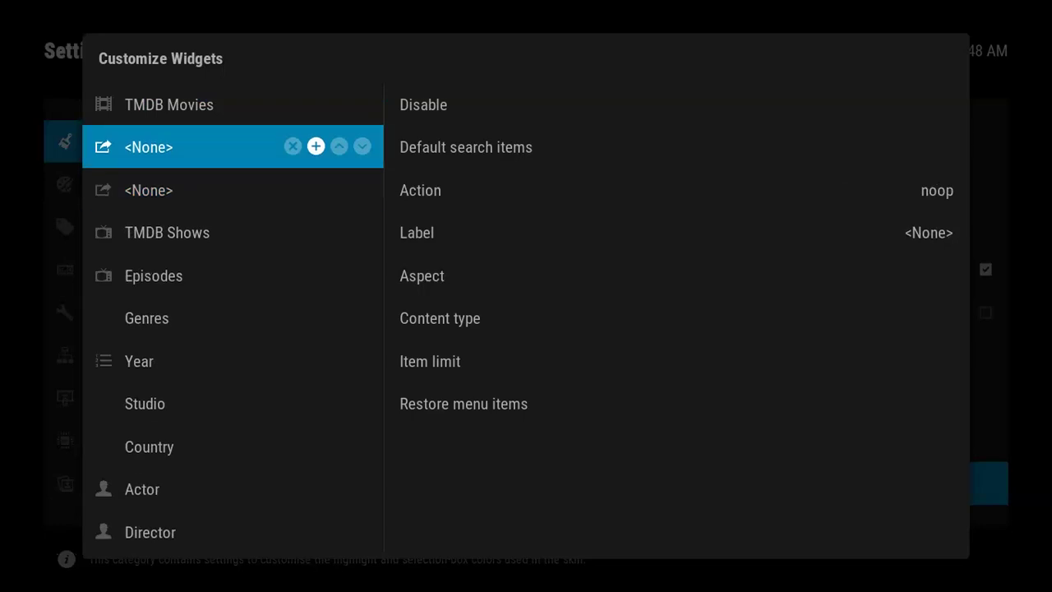
pyautogui.press('Right')
pyautogui.press('Right')
pyautogui.press('Right')
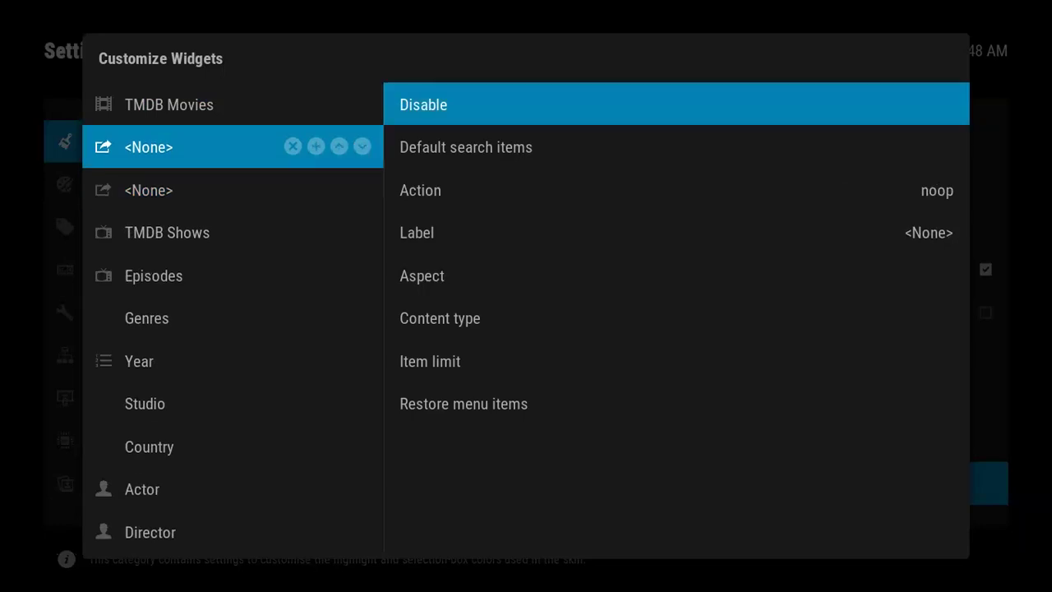
pyautogui.press('Down')
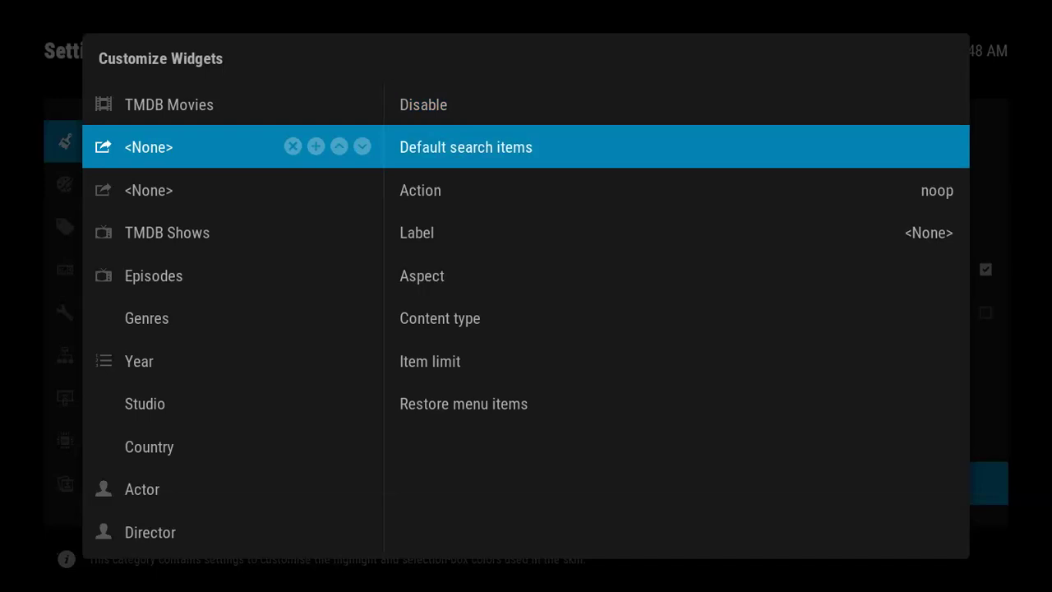
pyautogui.press('Return')
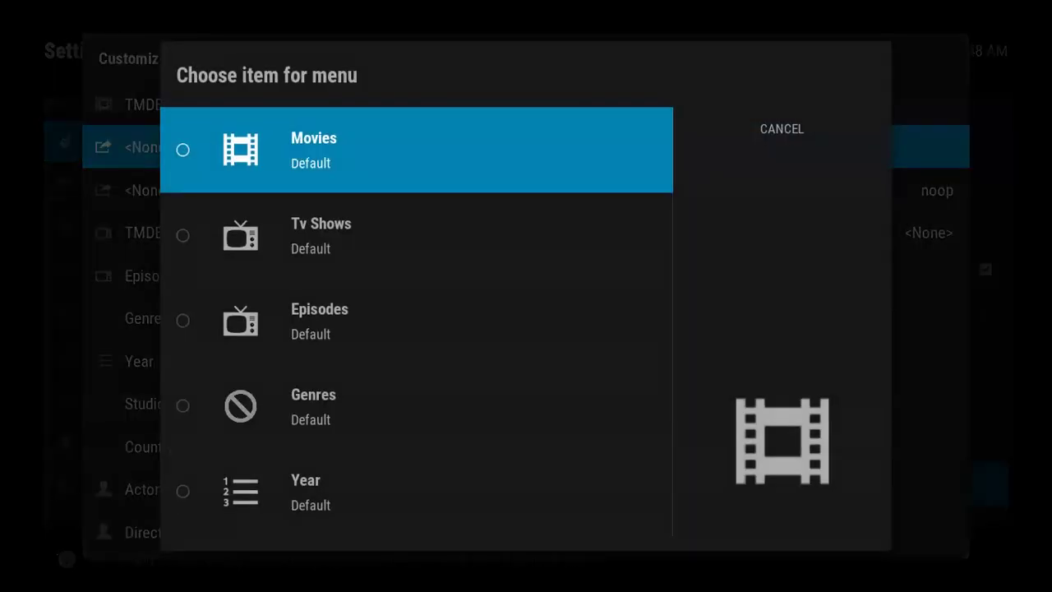
pyautogui.press('Return')
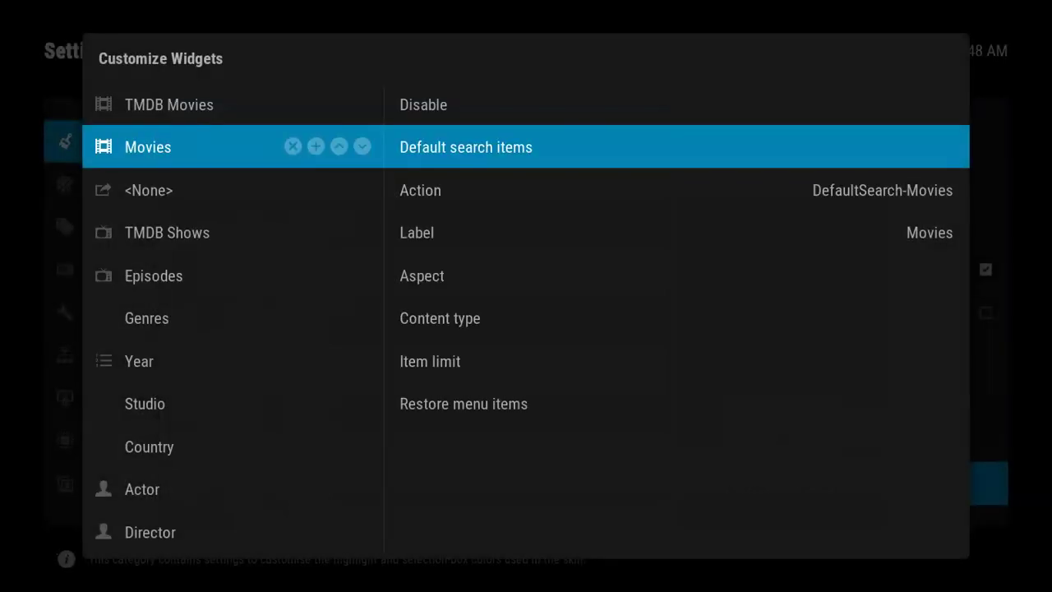
# Assign the default Tv Shows search item to the remaining blank entry
pyautogui.press('Left')
pyautogui.press('Down')
pyautogui.press('Right')
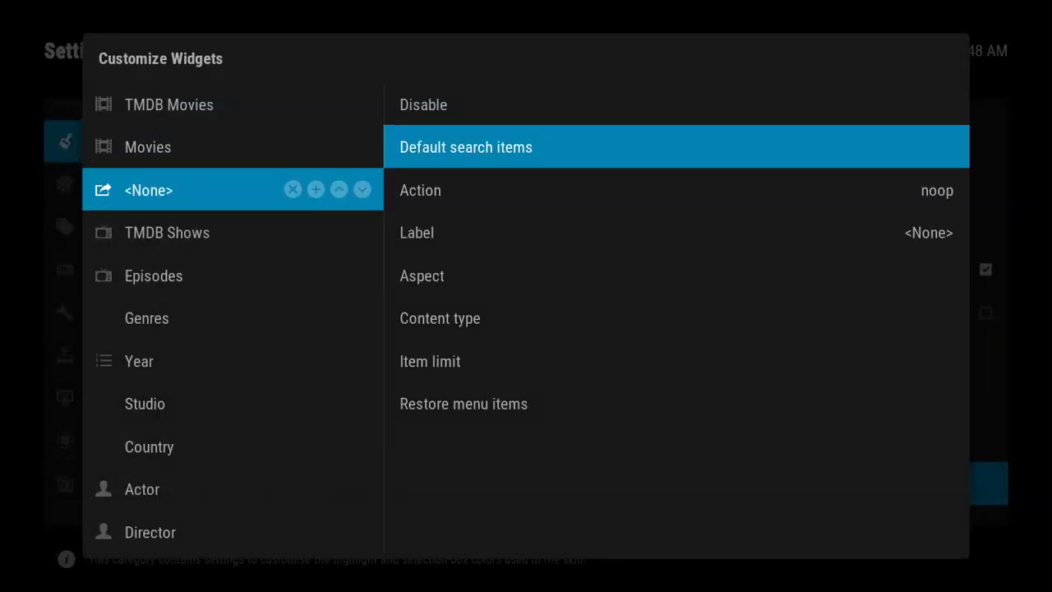
pyautogui.press('Return')
pyautogui.press('Down')
pyautogui.press('Return')
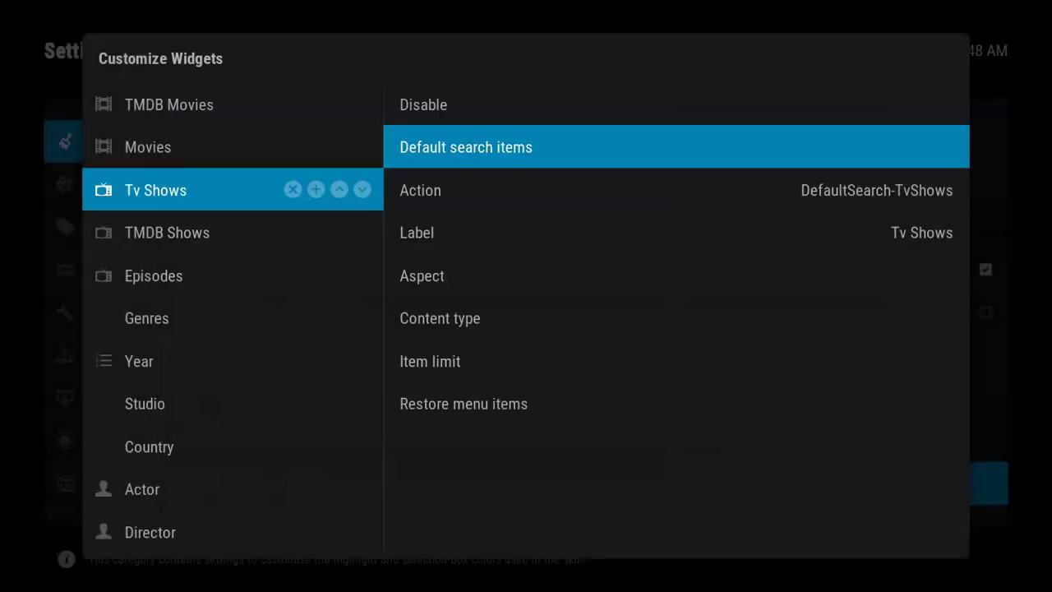
# Move the TMDB Movies entry two places down so that it sits below Tv Shows
pyautogui.press('Left')
pyautogui.press('Up')
pyautogui.press('Up')
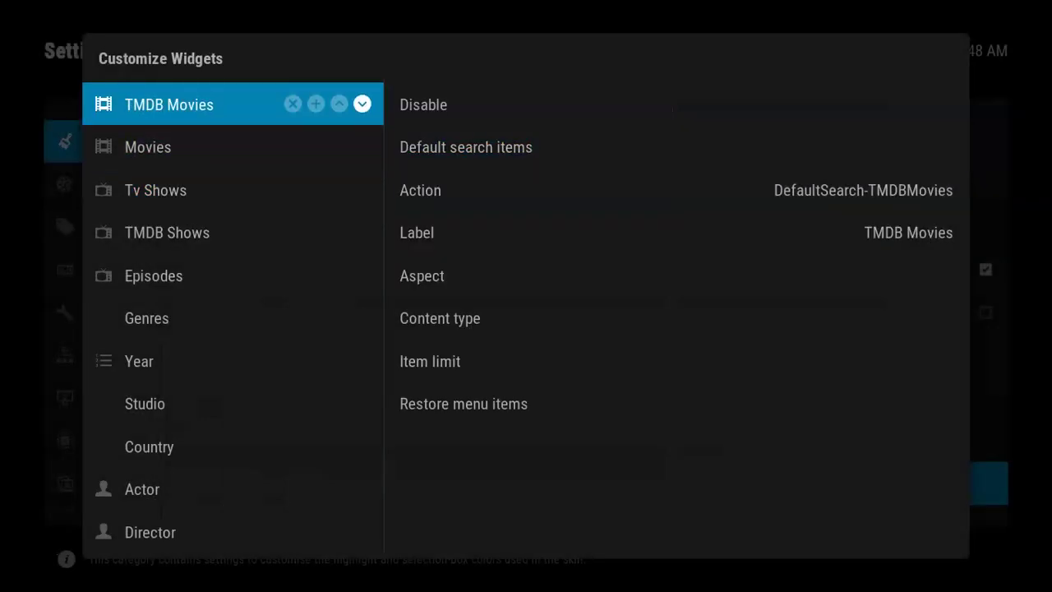
pyautogui.press('Return')
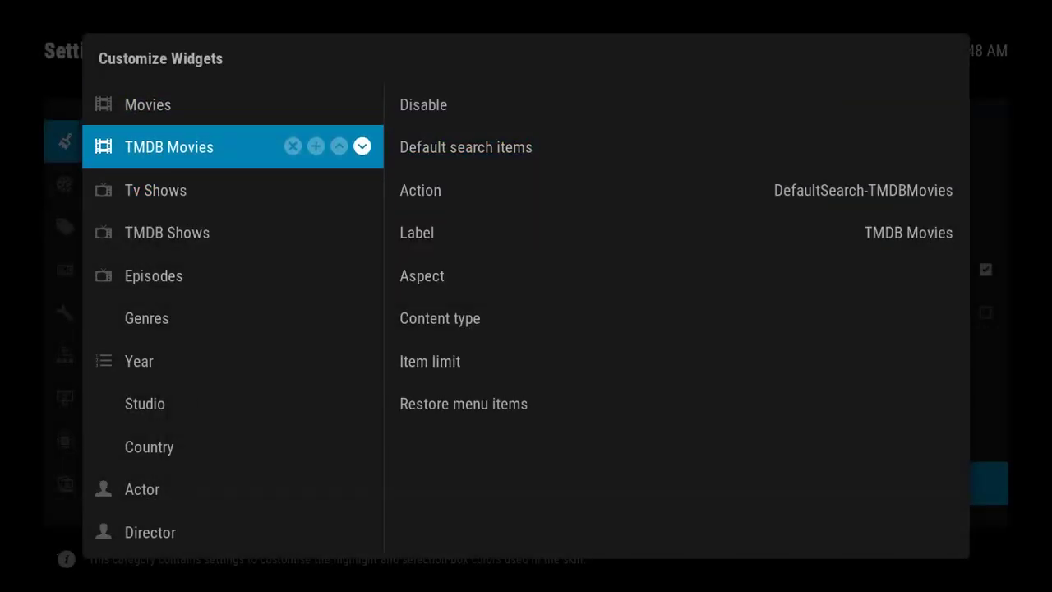
pyautogui.press('Return')
# Change the label of the Tv Shows search entry to "TV Shows"
pyautogui.press('Up')
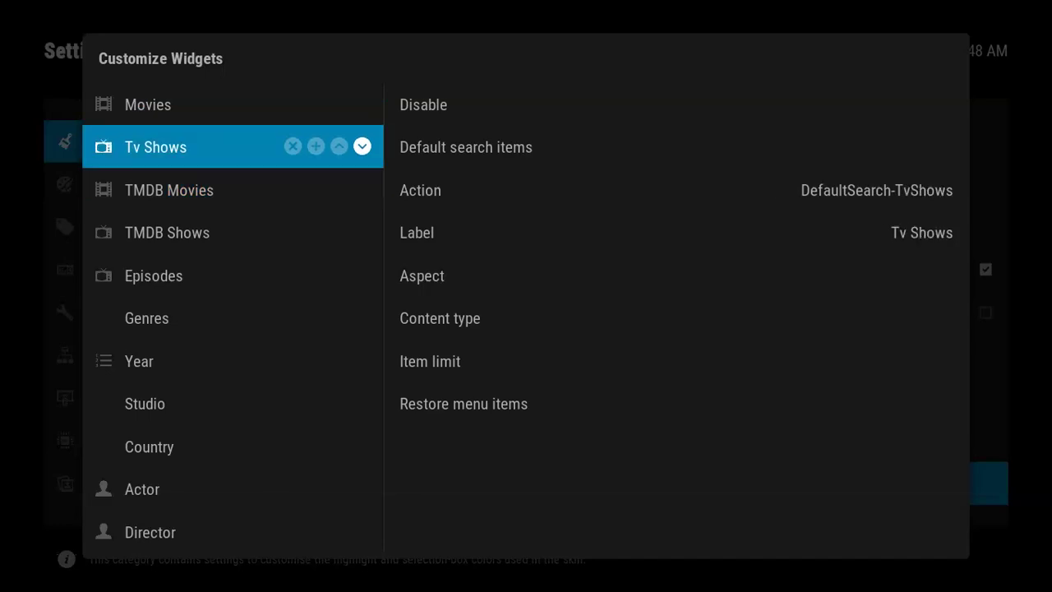
pyautogui.press('Right')
pyautogui.press('Down')
pyautogui.press('Down')
pyautogui.press('Return')
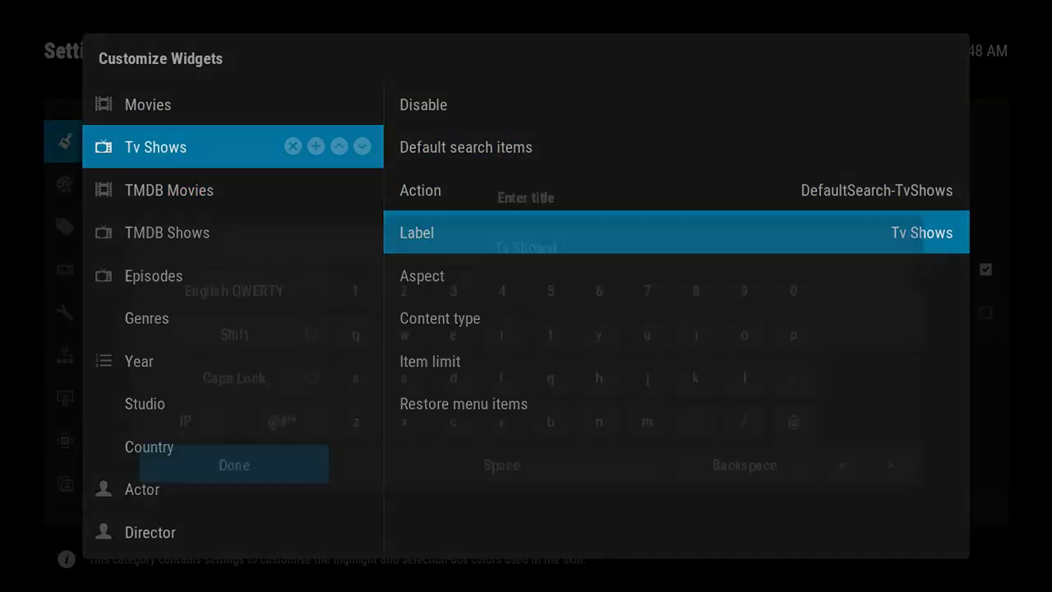
pyautogui.press('BackSpace')
pyautogui.press('BackSpace')
pyautogui.press('BackSpace')
pyautogui.press('BackSpace')
pyautogui.press('BackSpace')
pyautogui.press('BackSpace')
pyautogui.press('BackSpace')
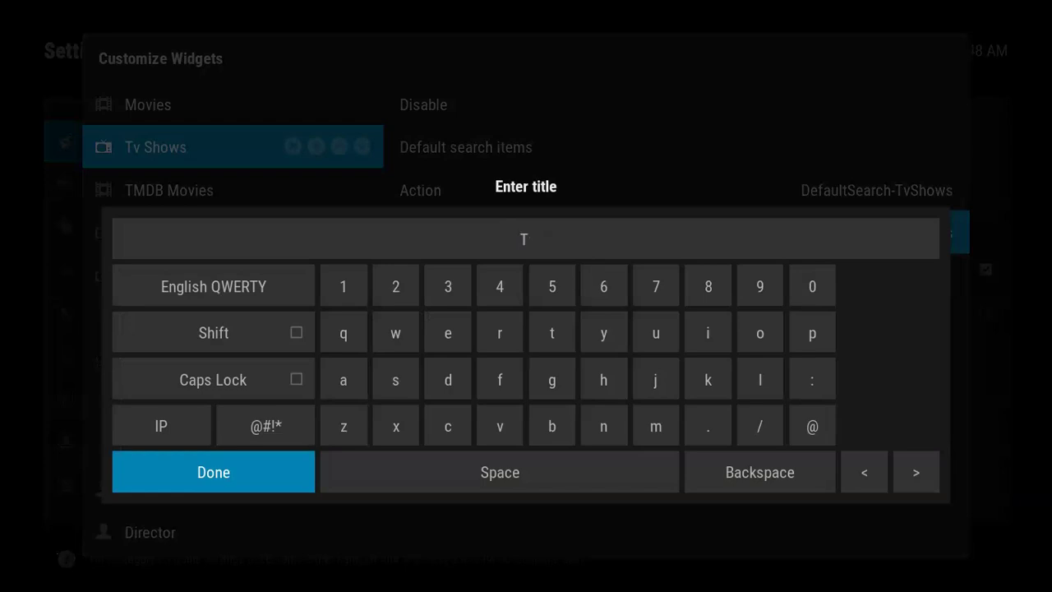
pyautogui.write('V Shows')
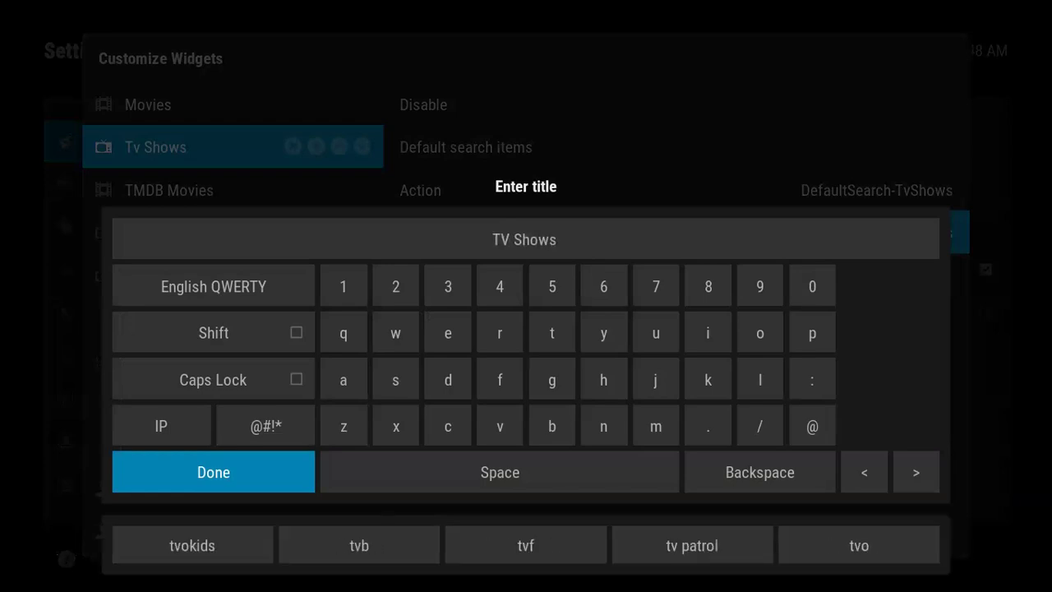
pyautogui.press('Return')
pyautogui.press('Left')
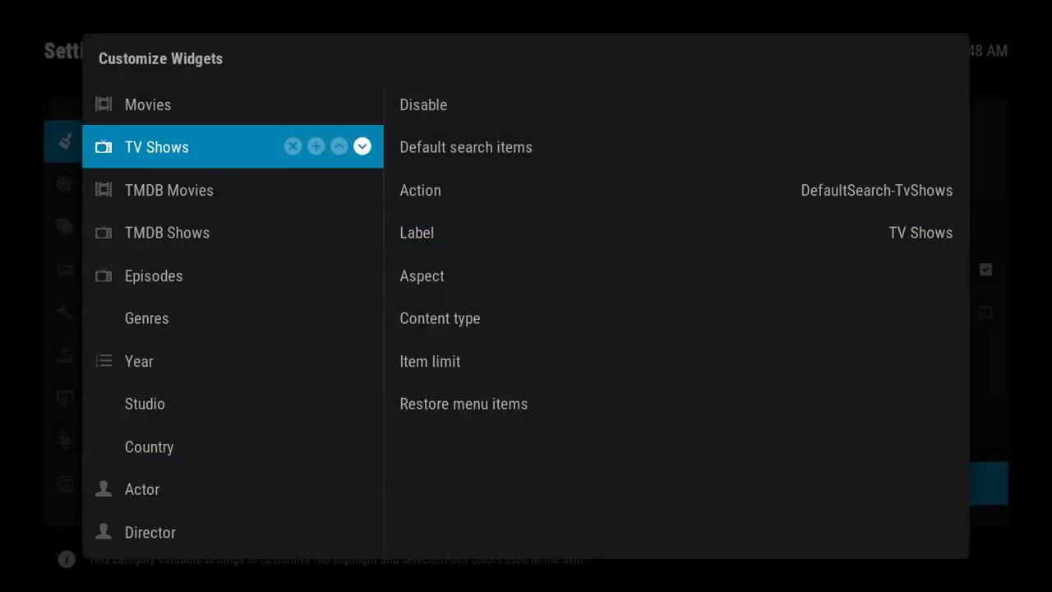
# Check the order of the Movies, TV Shows and TMDB entries, close the search lists editor and return to the home menu
pyautogui.press('Up')
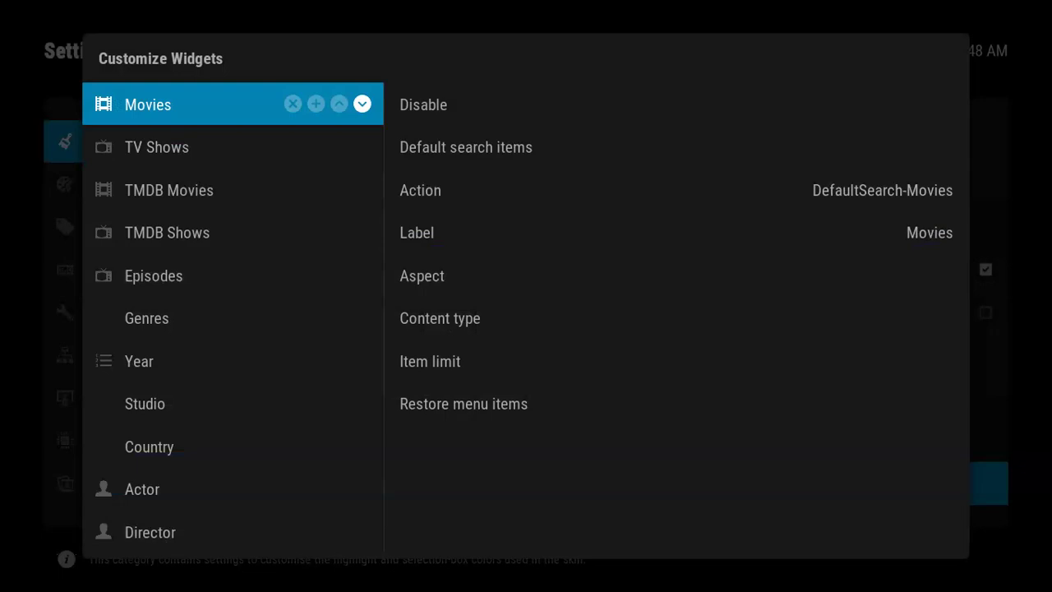
pyautogui.press('Down')
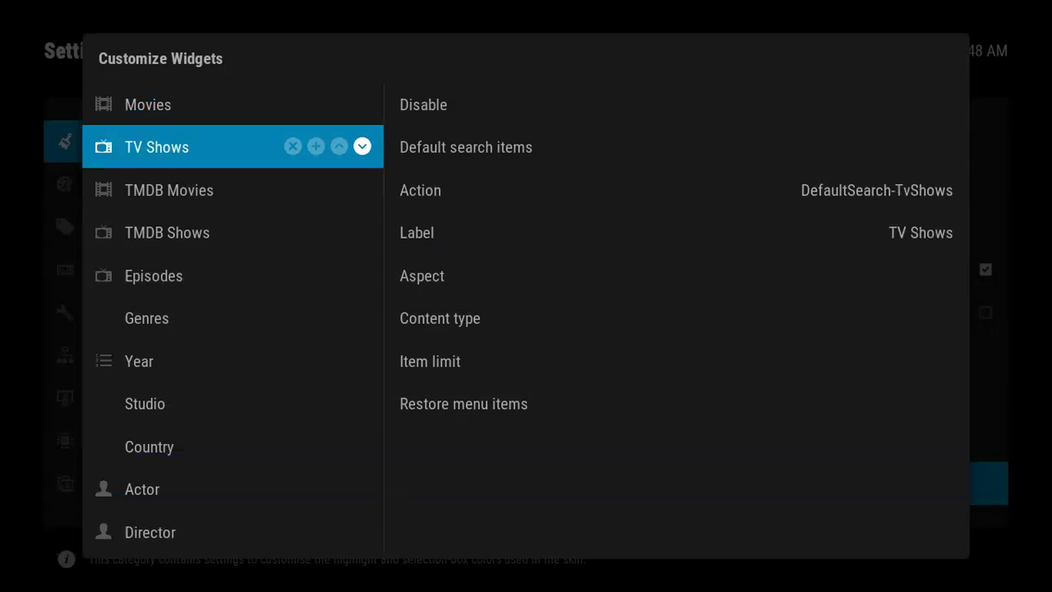
pyautogui.press('Down')
pyautogui.press('Down')
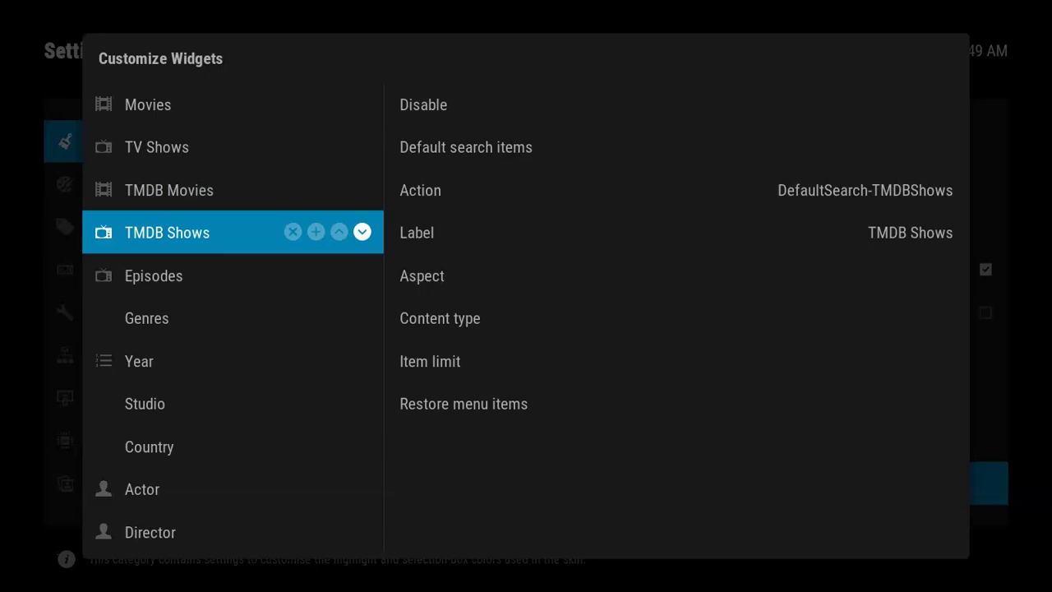
pyautogui.press('Escape')
pyautogui.press('Escape')
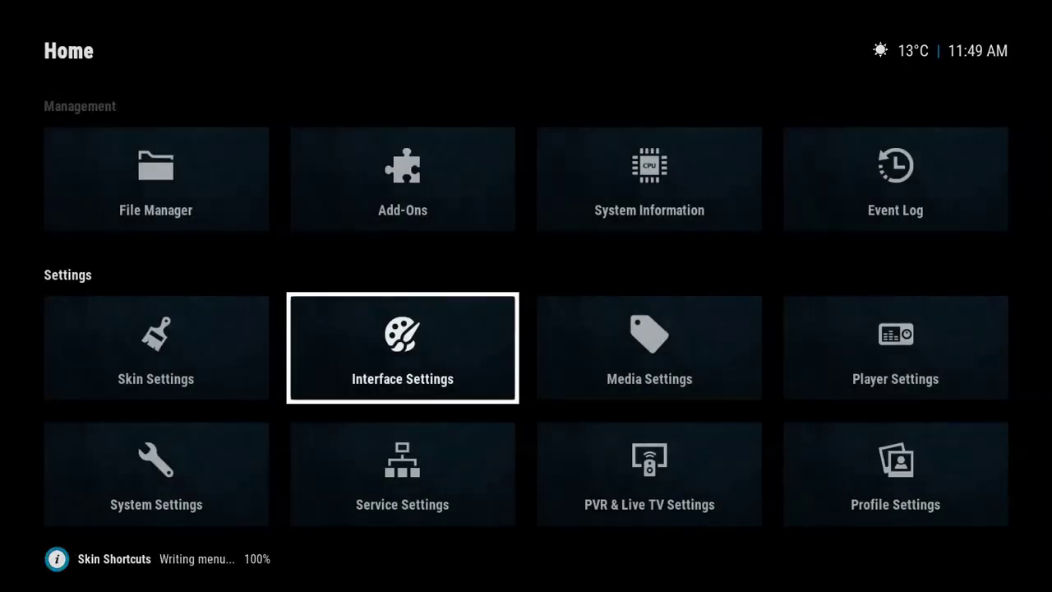
pyautogui.press('Escape')
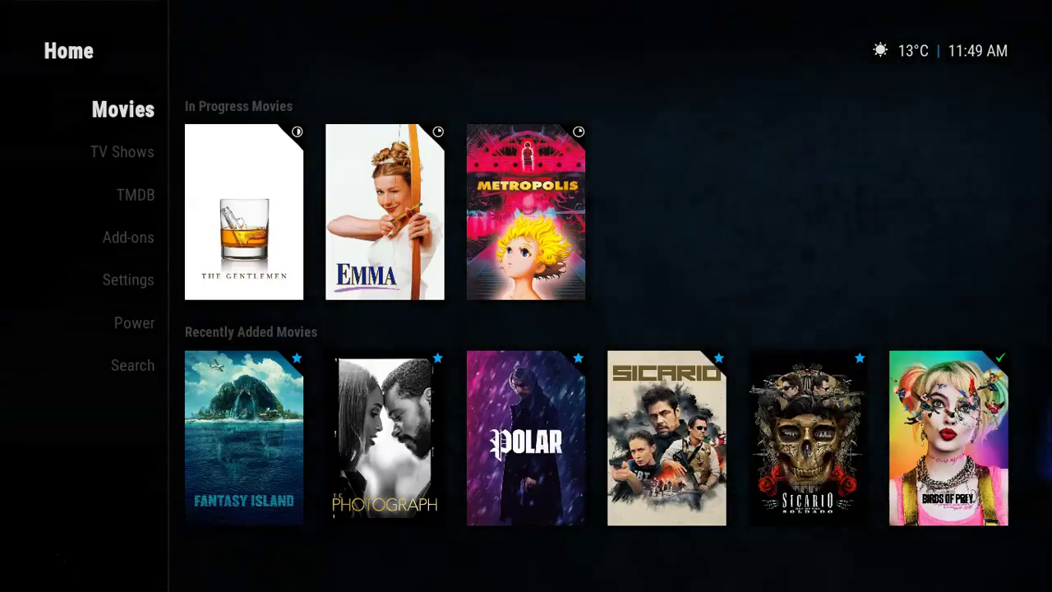
# Search for "the flash" from the Search section of the home menu
pyautogui.press('Down')
pyautogui.press('Down')
pyautogui.press('Down')
pyautogui.press('Down')
pyautogui.press('Down')
pyautogui.press('Down')
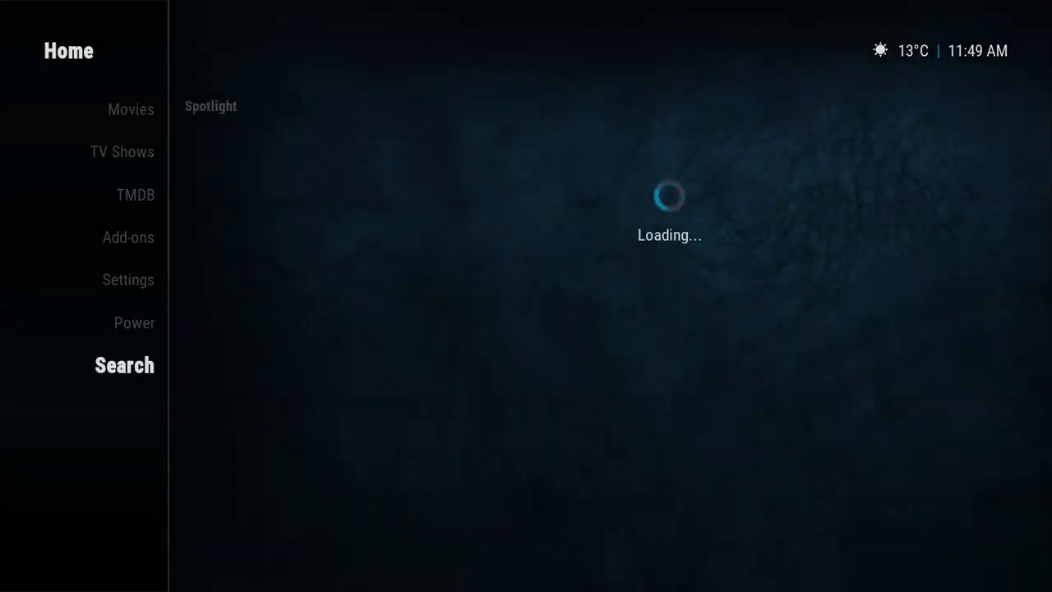
pyautogui.press('Return')
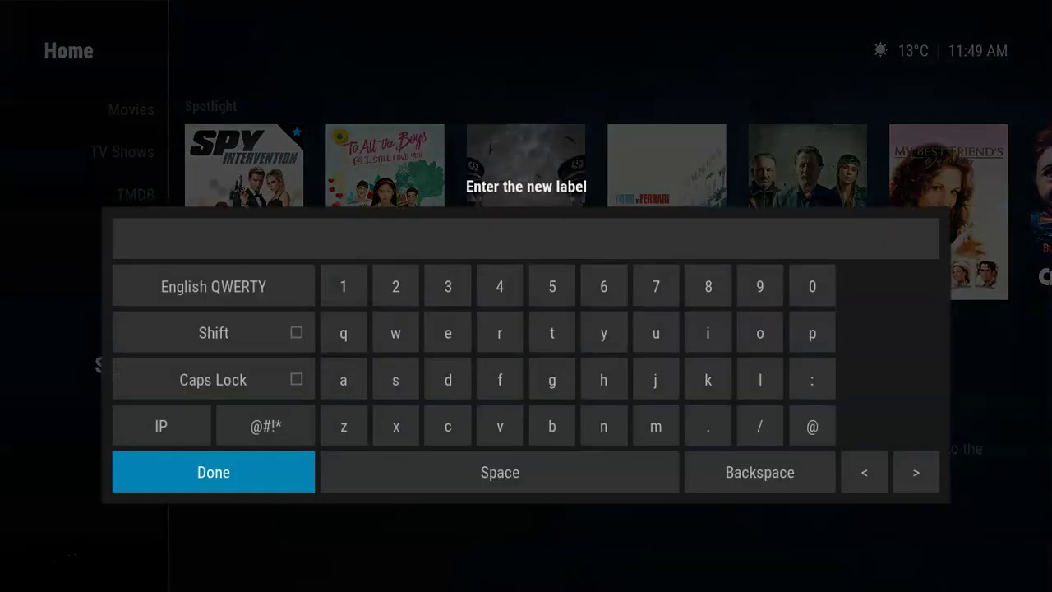
pyautogui.write('the flash')
pyautogui.press('Return')
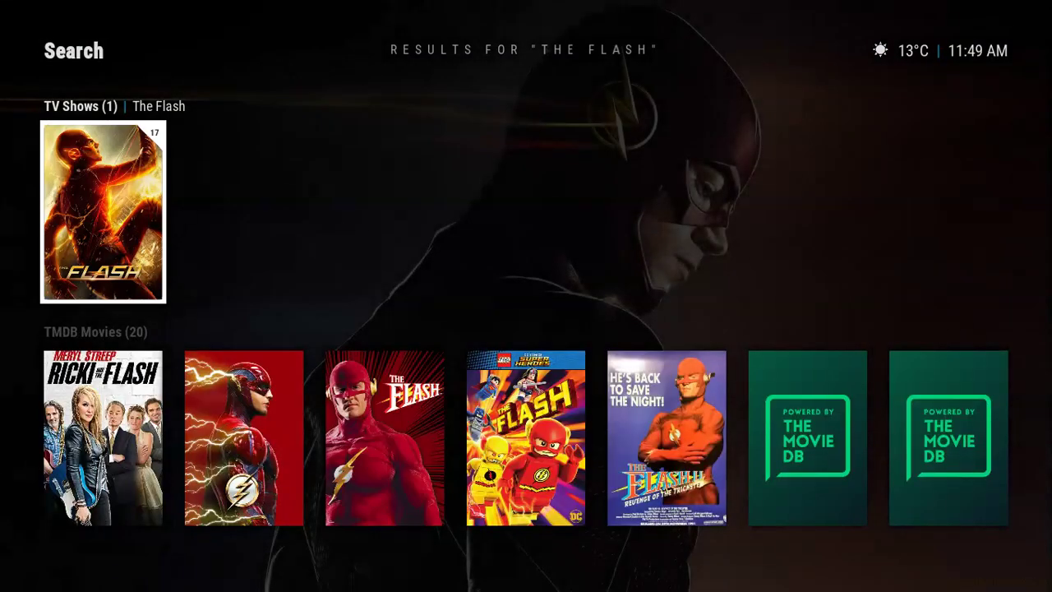
# Look over the TV Shows, TMDB Movies and TMDB Shows result rows, and return to the Power section of the home menu
pyautogui.press('Down')
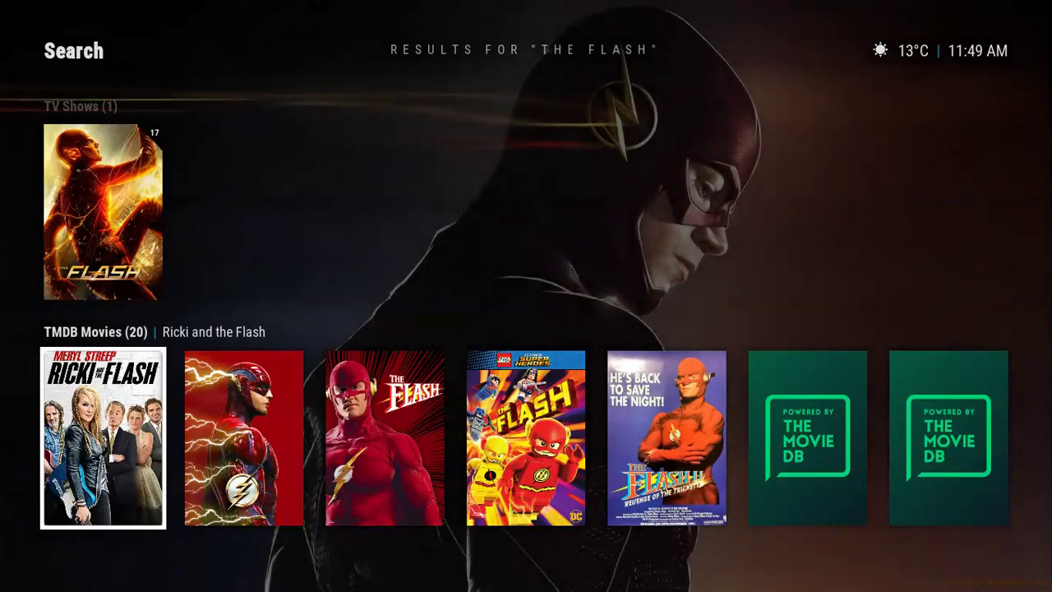
pyautogui.press('Down')
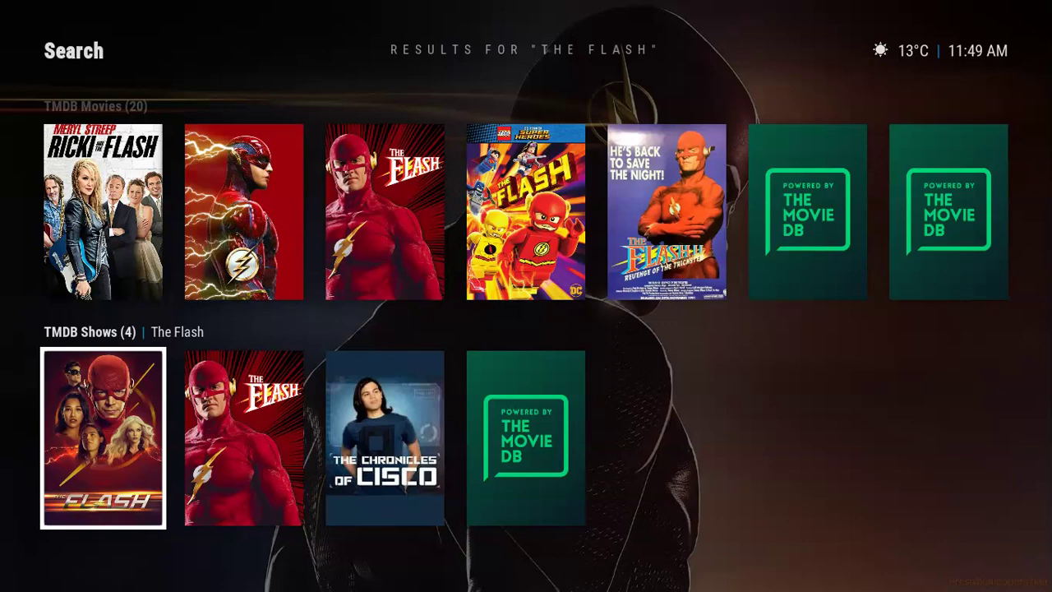
pyautogui.press('Up')
pyautogui.press('Up')
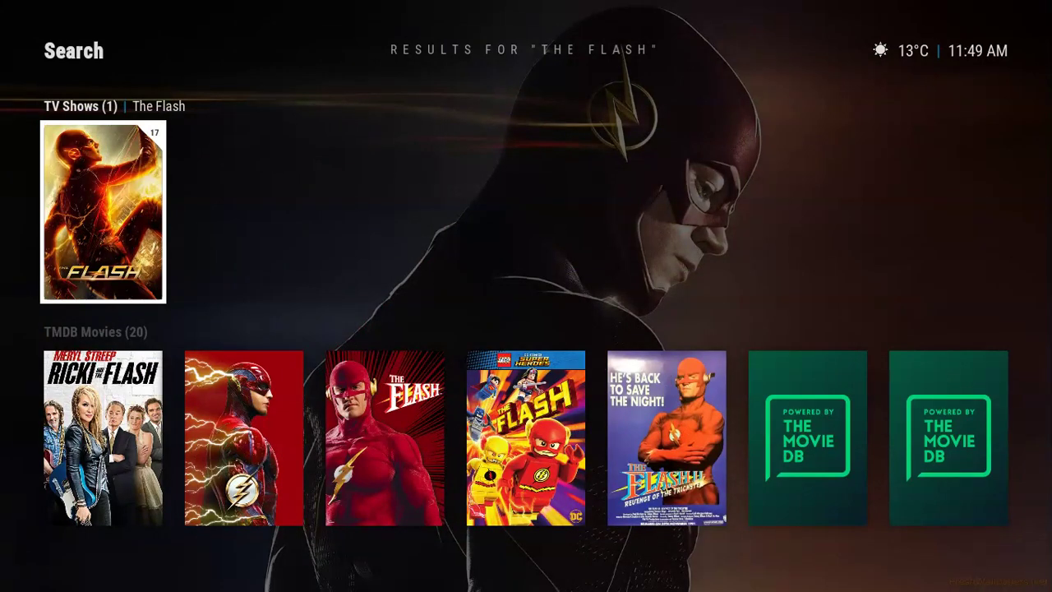
pyautogui.press('BackSpace')
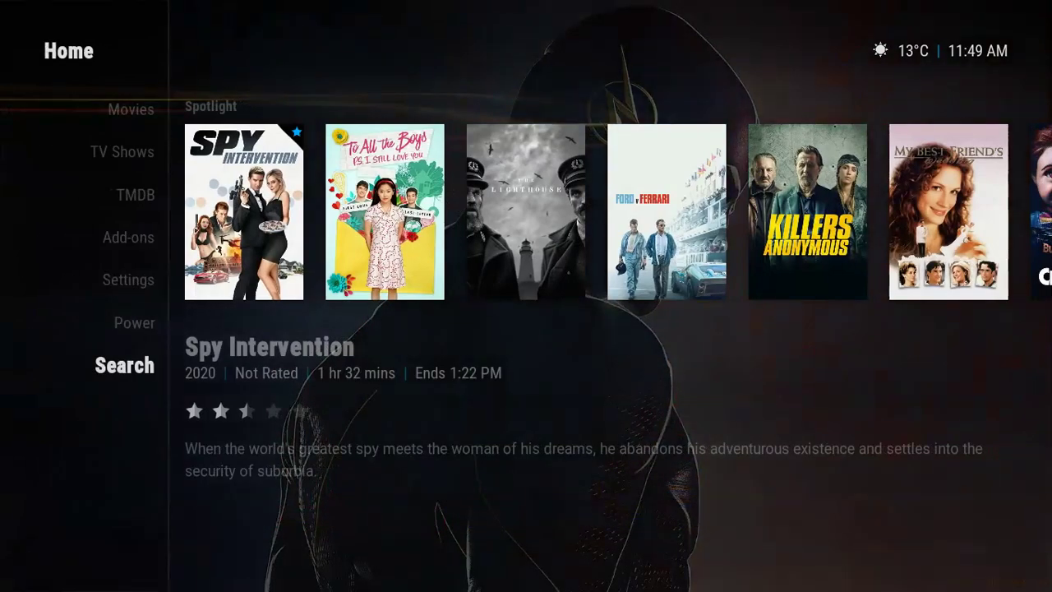
pyautogui.press('Up')
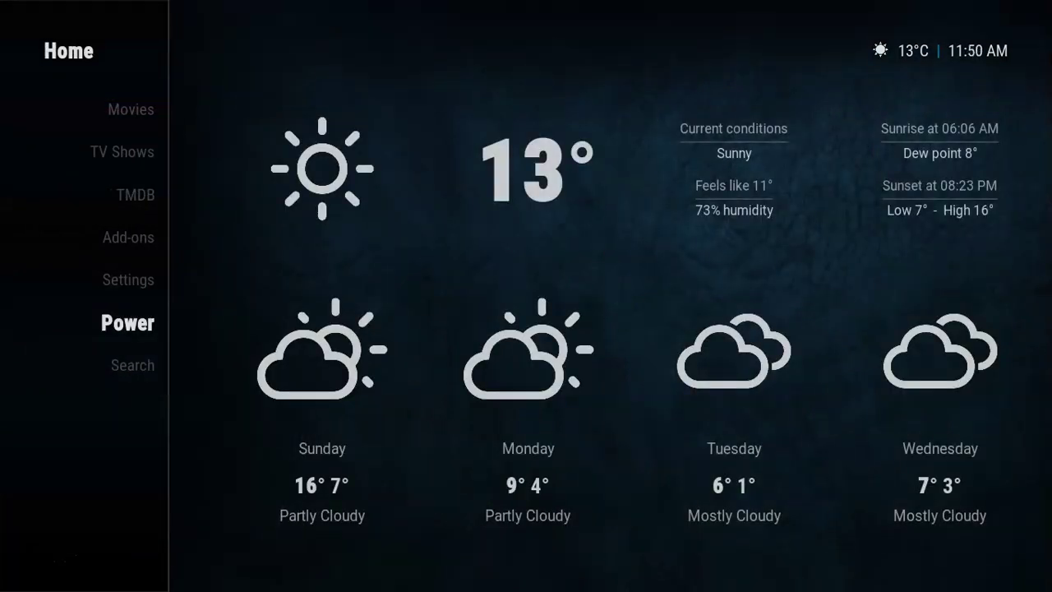
# Go to the TMDB section of the home menu and look over its two Trending This Week rows
pyautogui.press('Up')
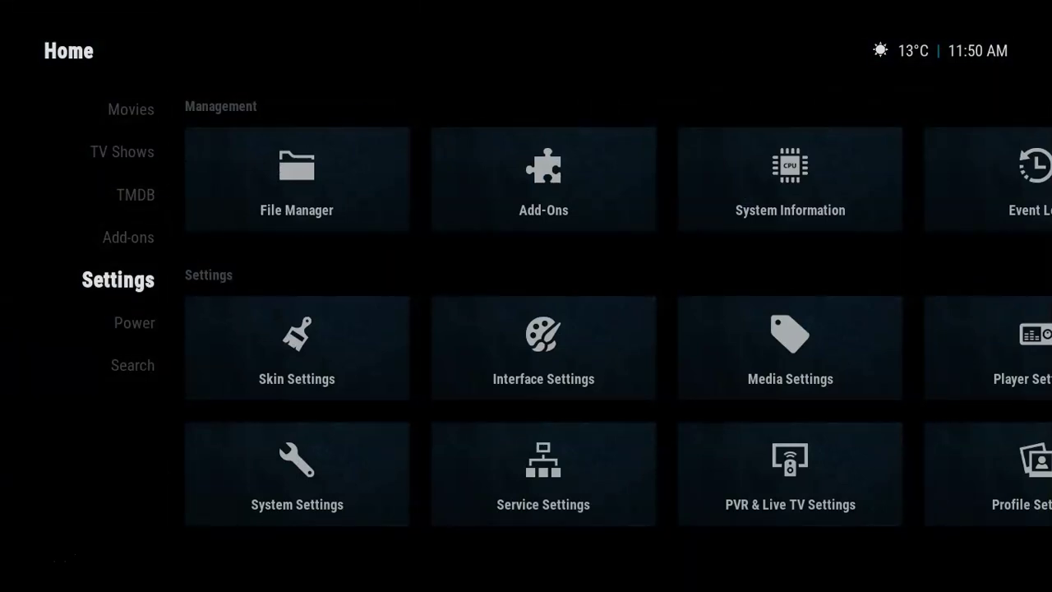
pyautogui.press('Up')
pyautogui.press('Up')
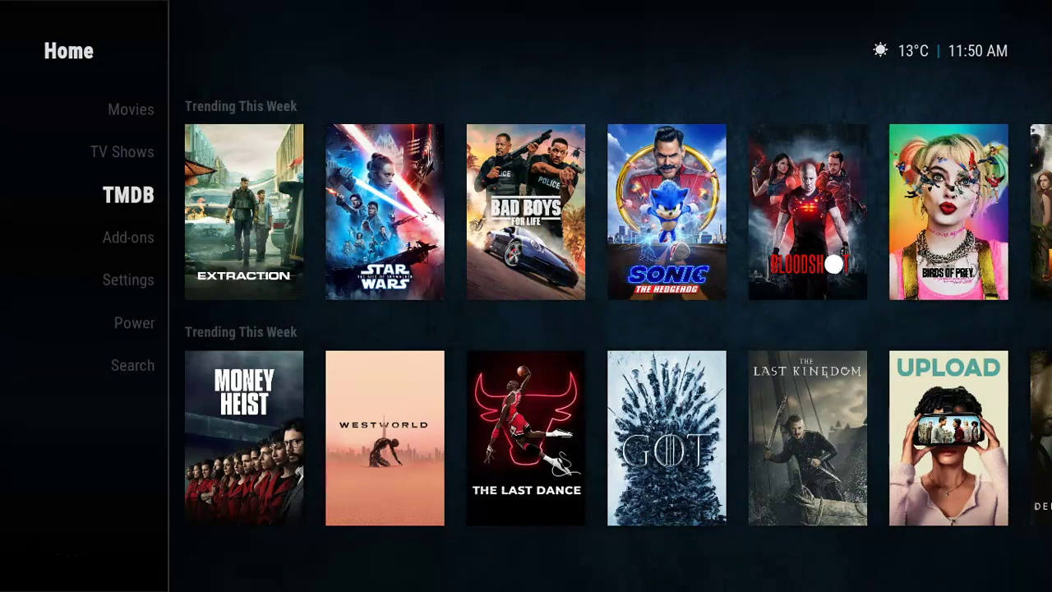
pyautogui.press('Right')
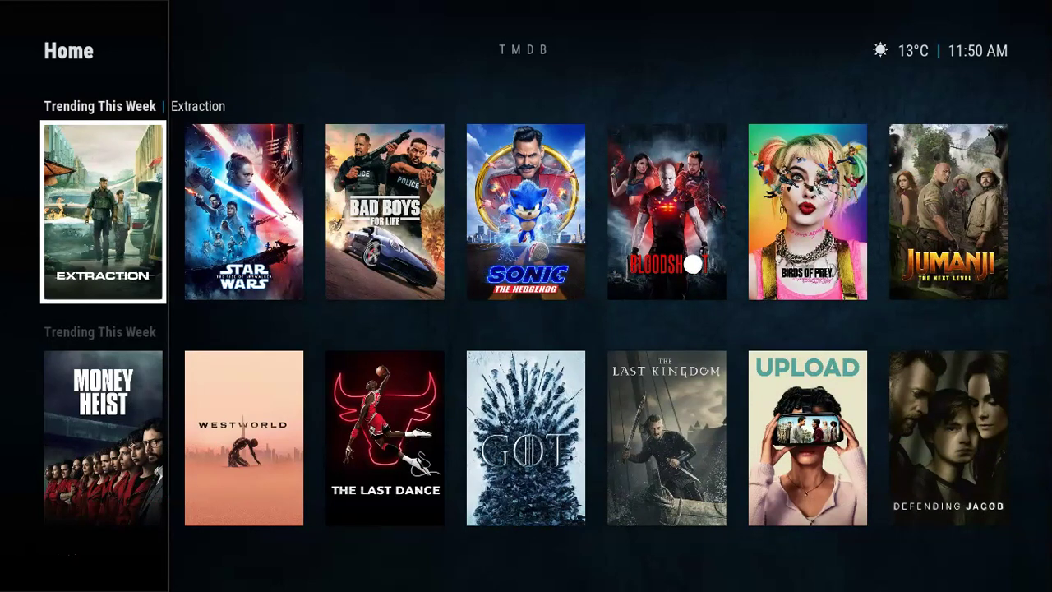
pyautogui.press('Left')
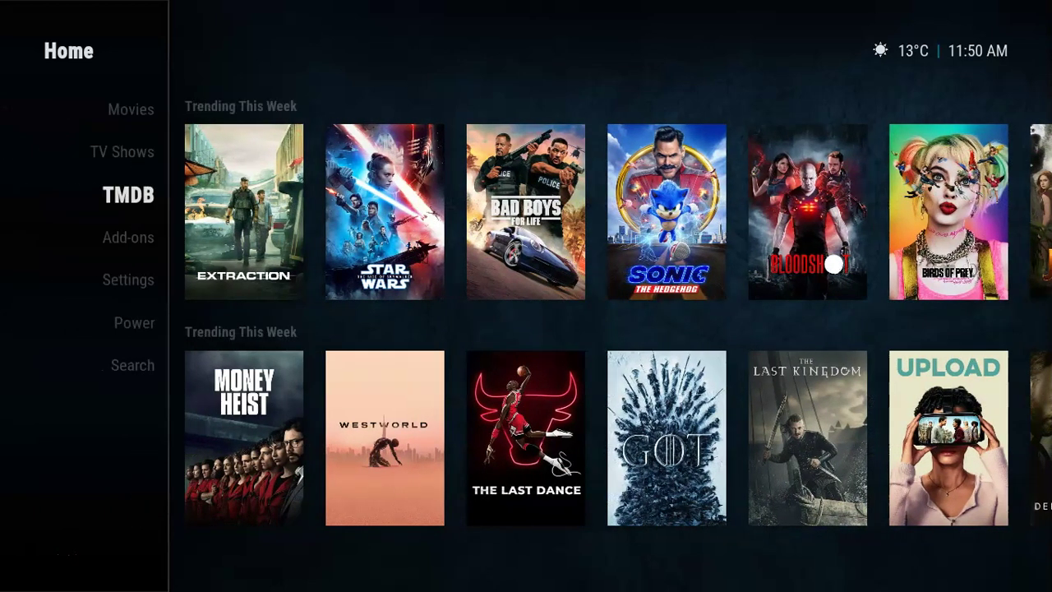
# View the TV Shows and Movies sections of the home menu, and look over the Movies submenu before closing it
pyautogui.press('Up')
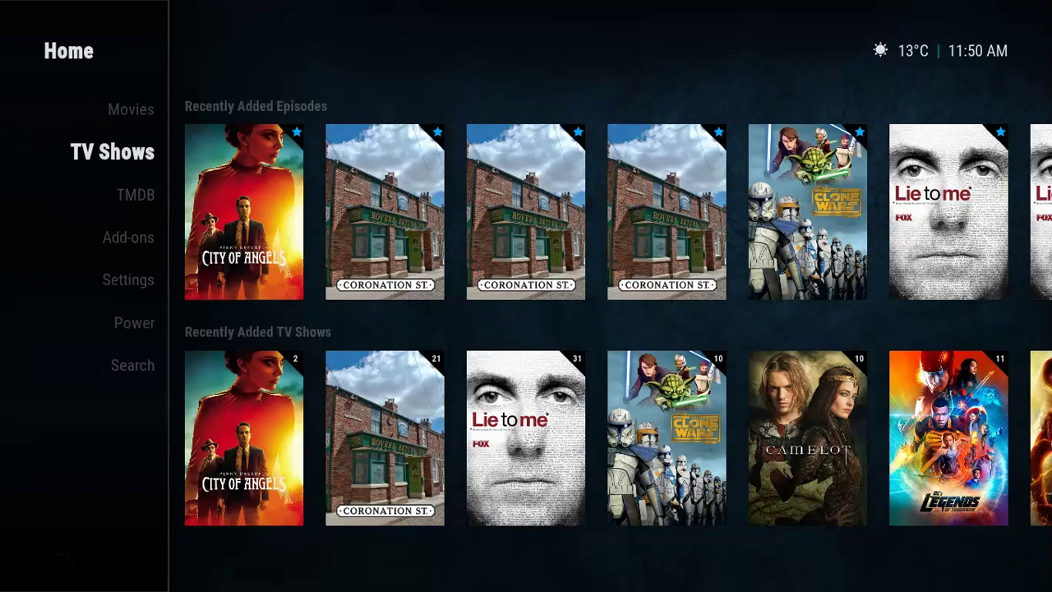
pyautogui.press('Left')
pyautogui.press('BackSpace')
pyautogui.press('Up')
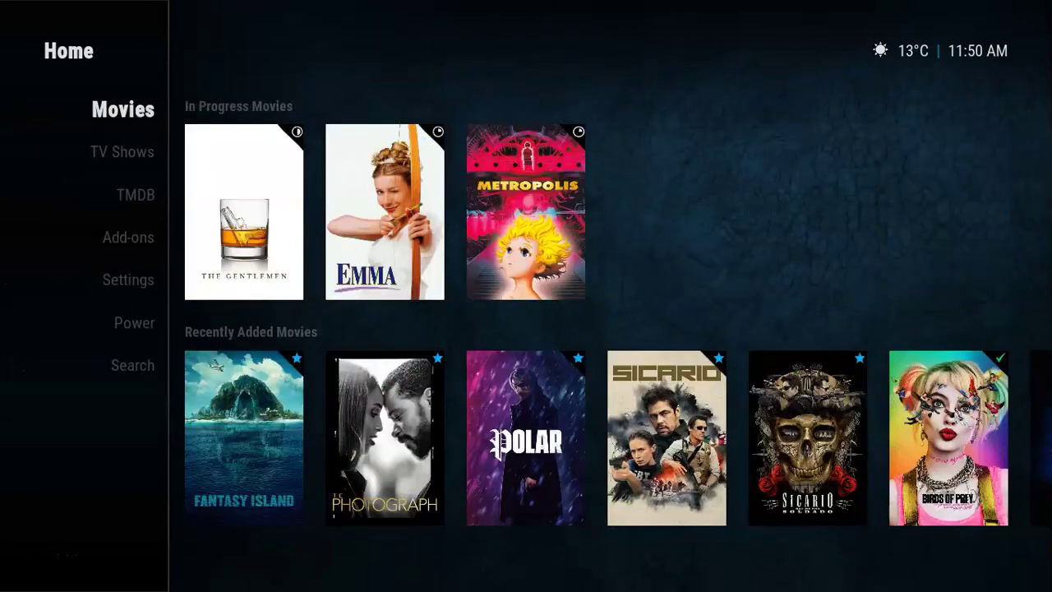
pyautogui.press('Left')
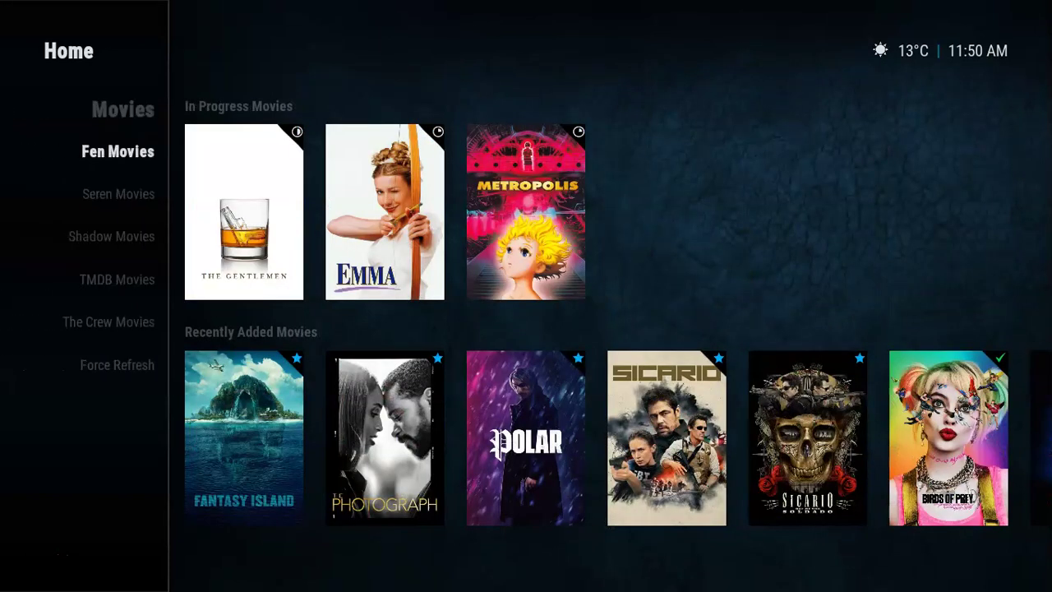
pyautogui.press('BackSpace')
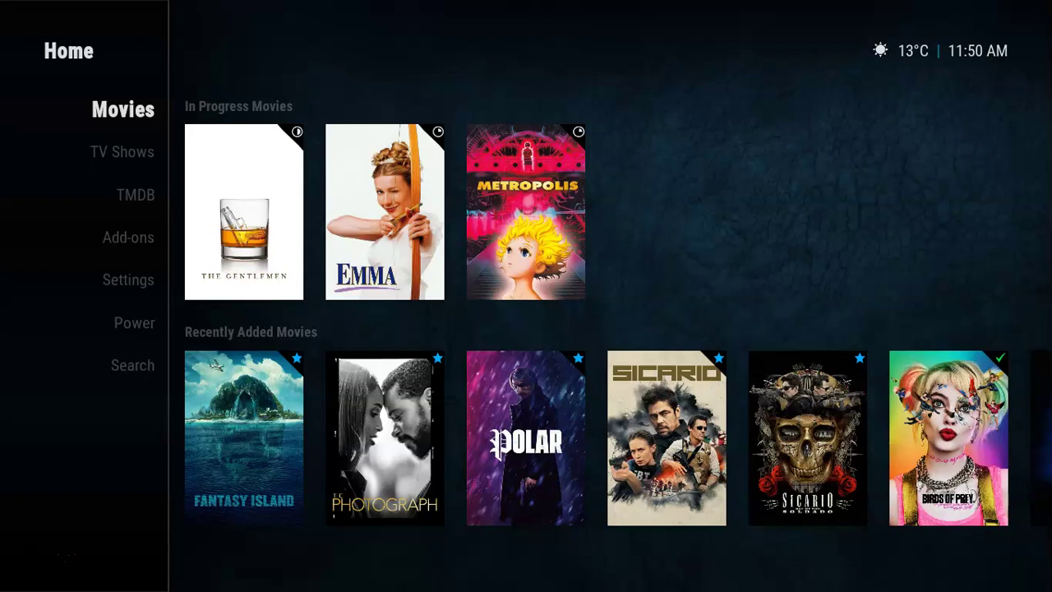
# Look over the Search section's Spotlight row and return to the weather view of the Power section
pyautogui.press('Up')
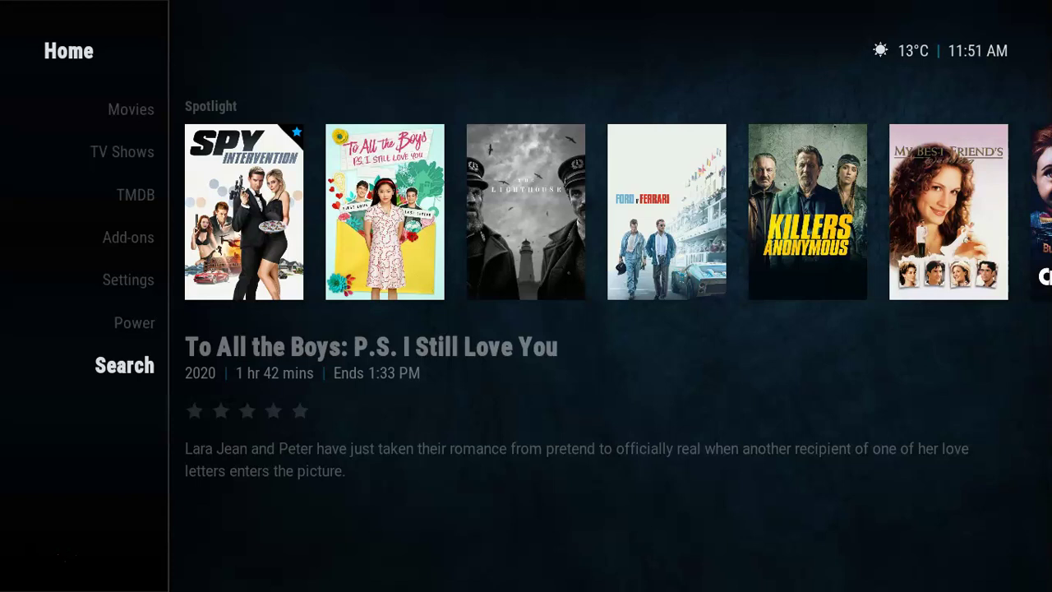
pyautogui.press('Up')
pyautogui.press('Up')
pyautogui.press('Up')
pyautogui.press('Up')
pyautogui.press('Up')
pyautogui.press('Up')
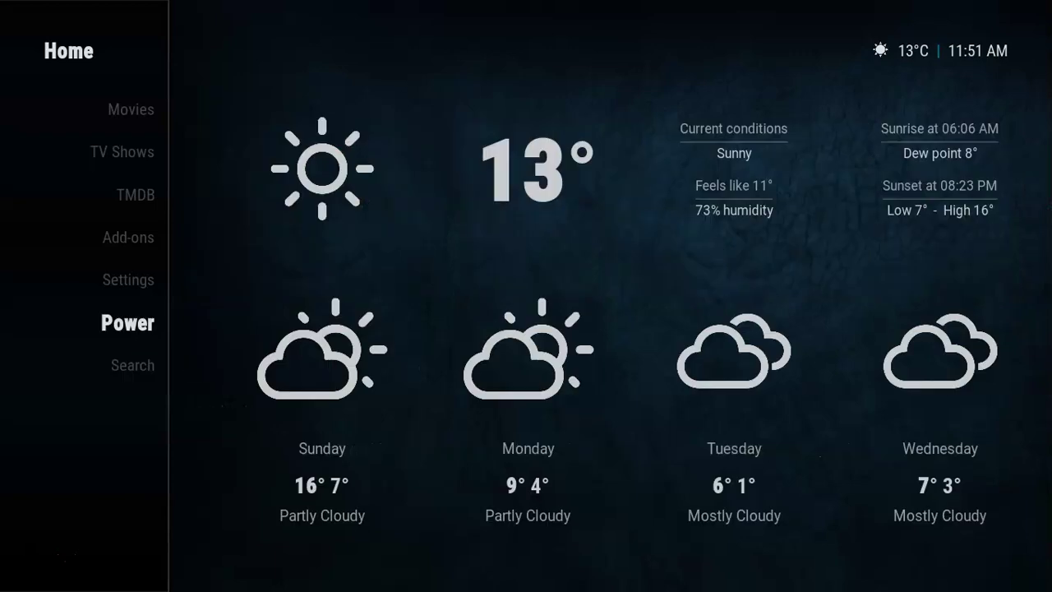